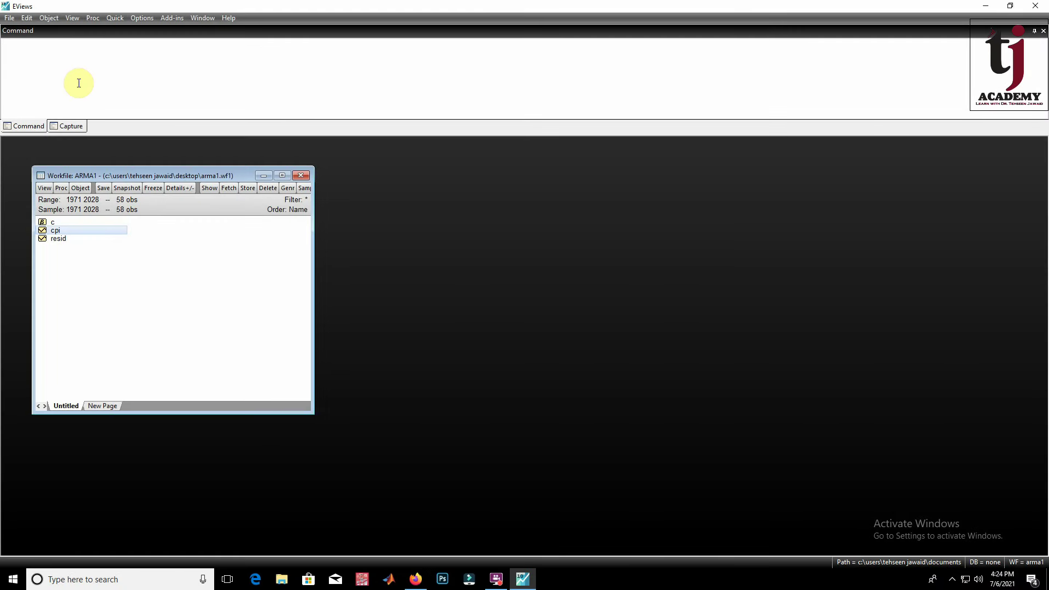
# Step: Type notes introducing Automatic ARIMA forecasting and the earlier Box-Jenkins ARIMA(0, 1, 1) result
pyautogui.write('In this video we are g')
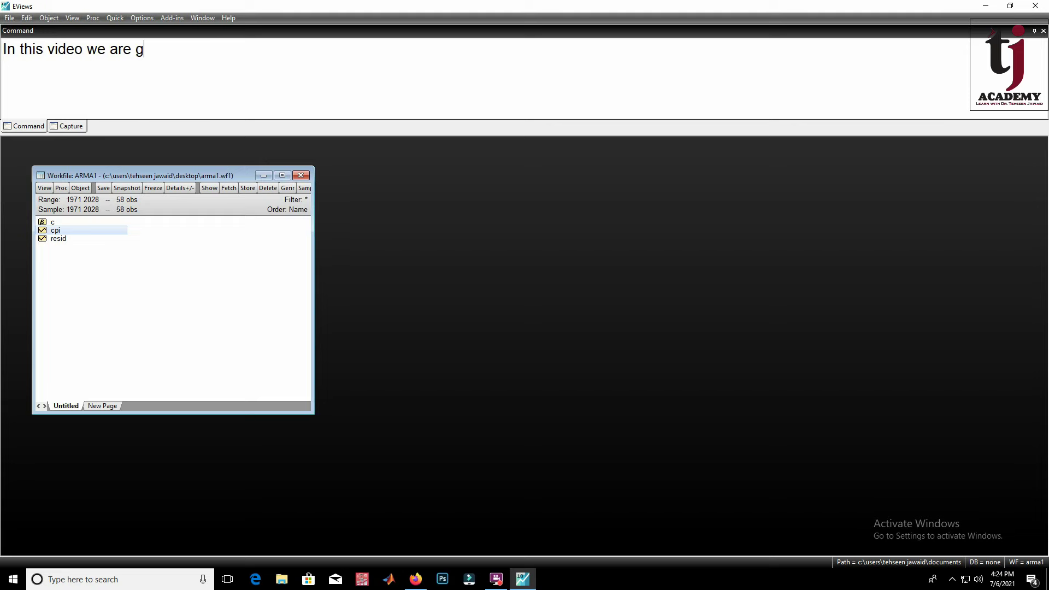
pyautogui.write('oing to discuss ')
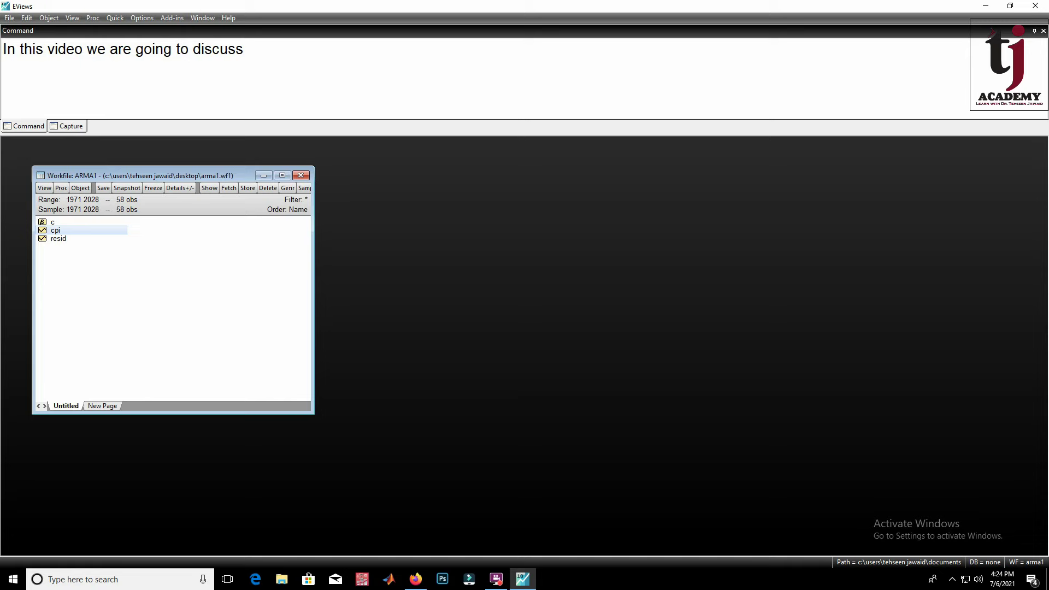
pyautogui.write('Automatic ARIM')
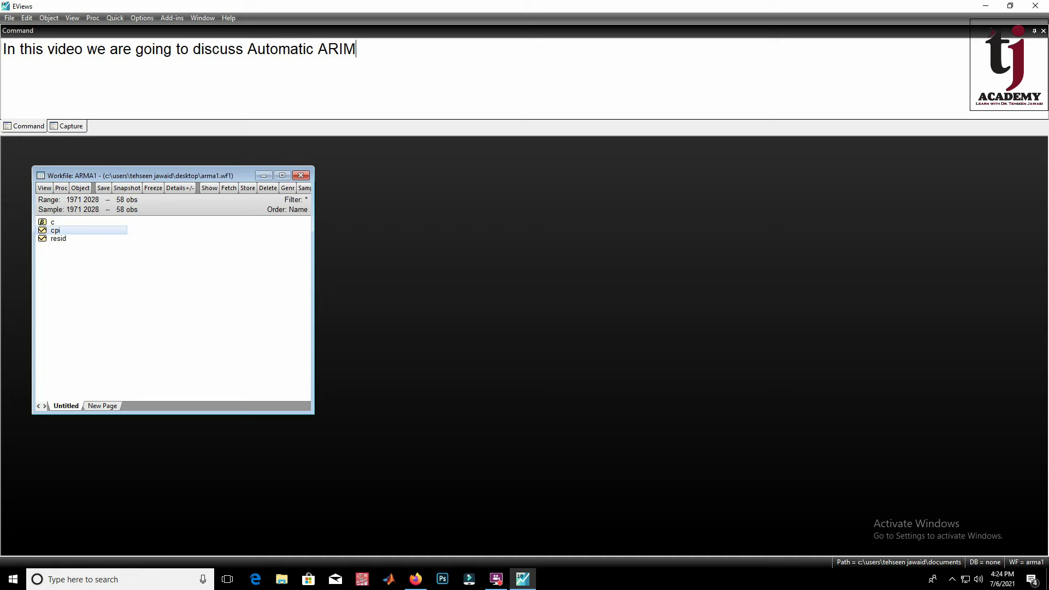
pyautogui.write('A Forecasting proc')
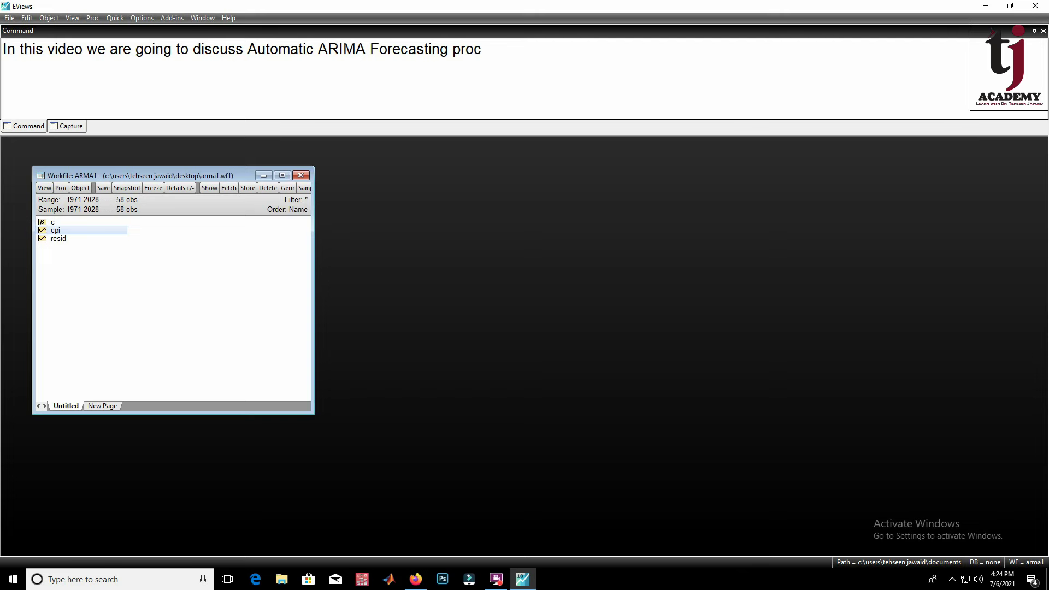
pyautogui.write('ess')
pyautogui.press('Return')
pyautogui.write('As we have ')
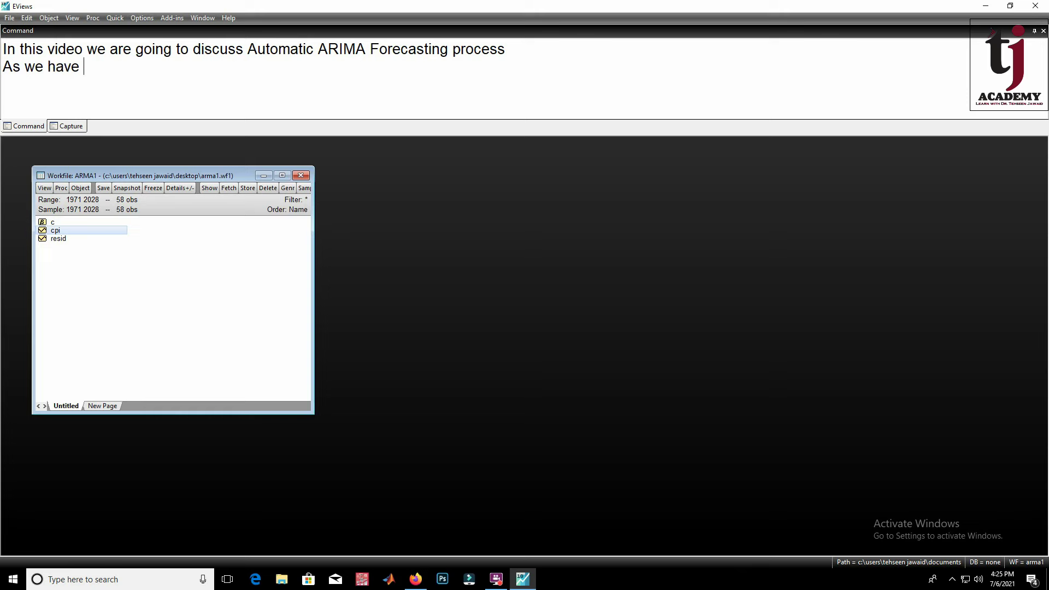
pyautogui.write('discussed in')
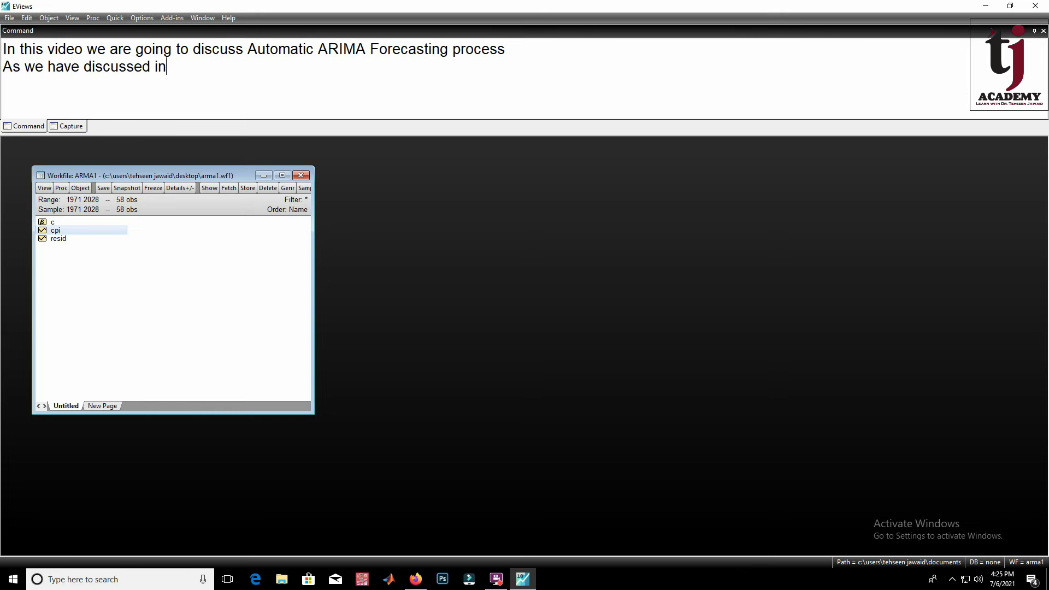
pyautogui.write(' previous lect')
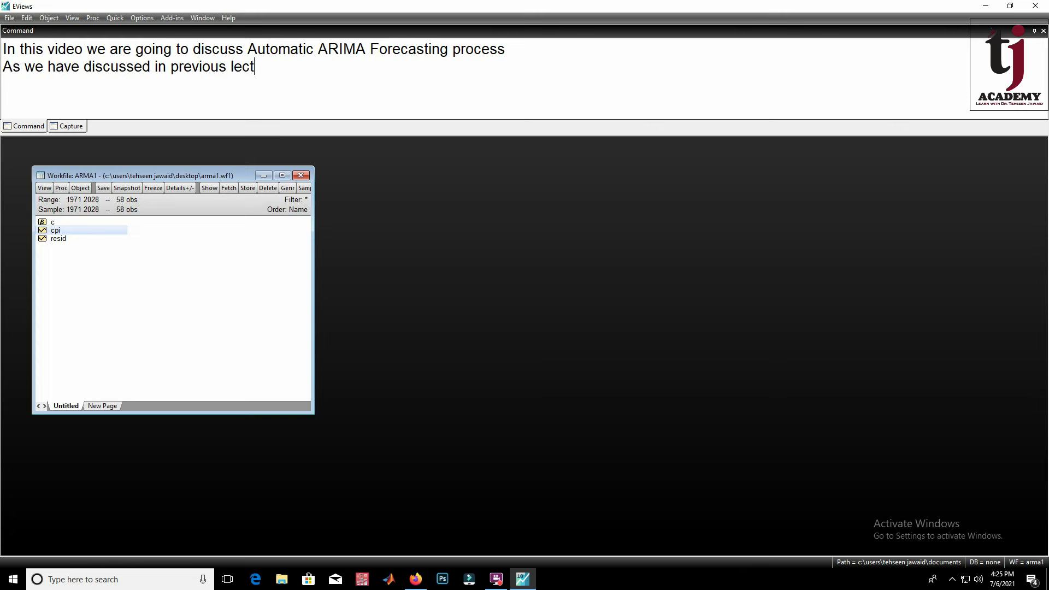
pyautogui.write('ure in which')
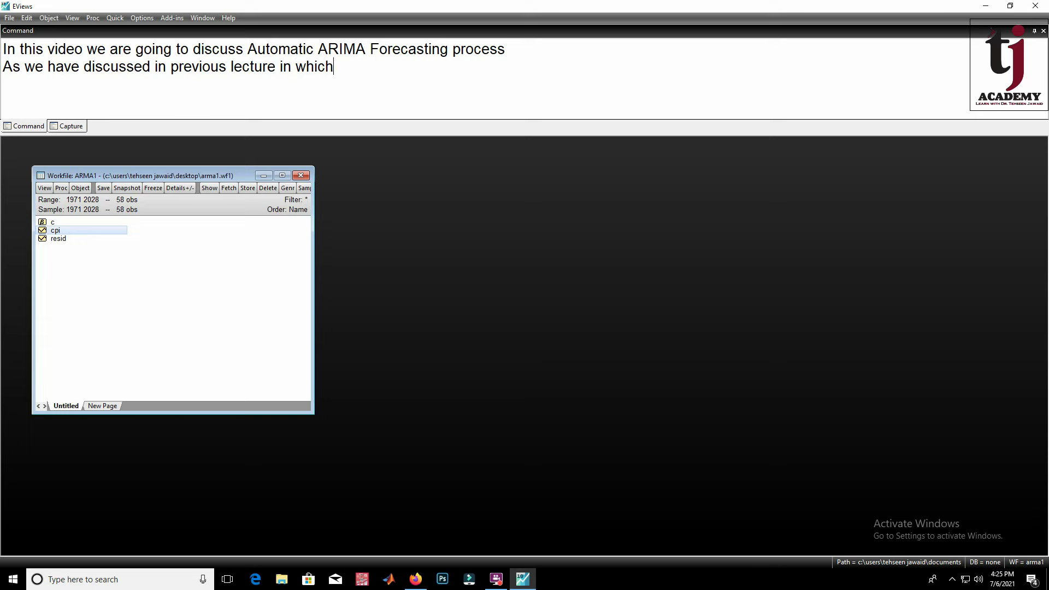
pyautogui.write(' we have ')
pyautogui.write('appli')
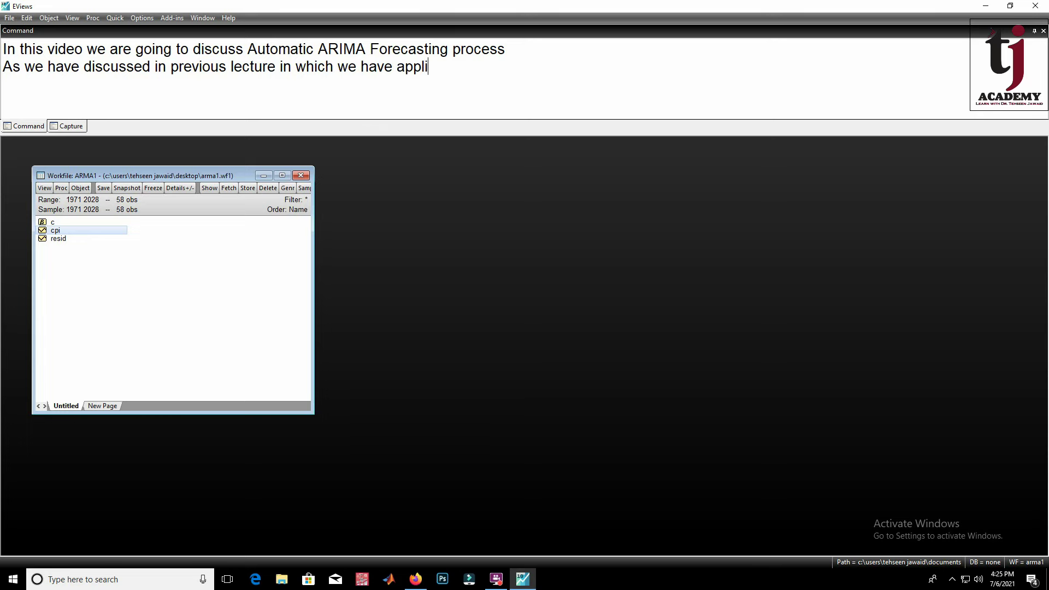
pyautogui.write('ed Box-Jenkin')
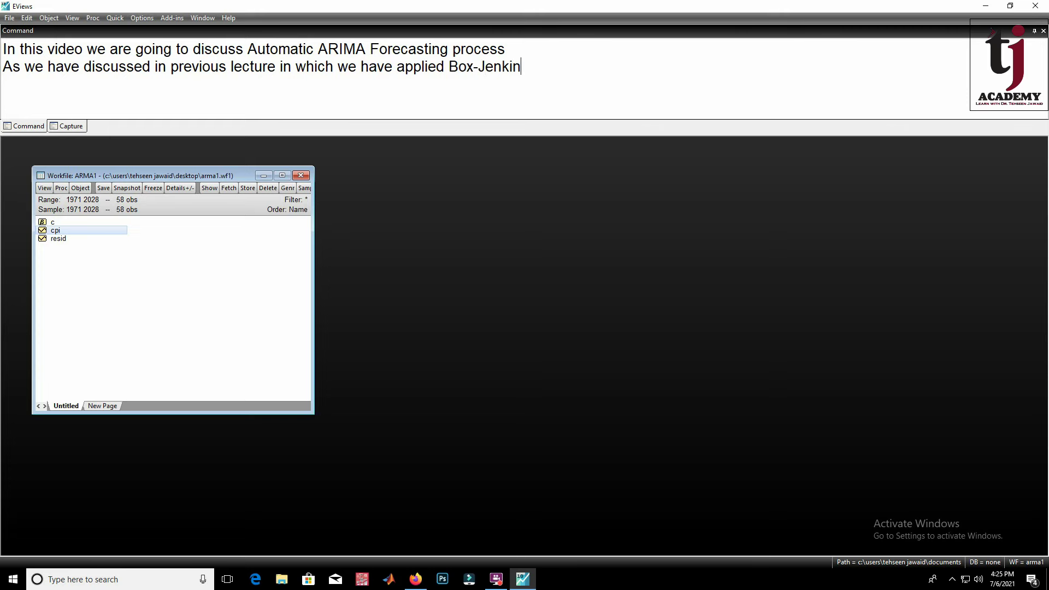
pyautogui.write('s method st')
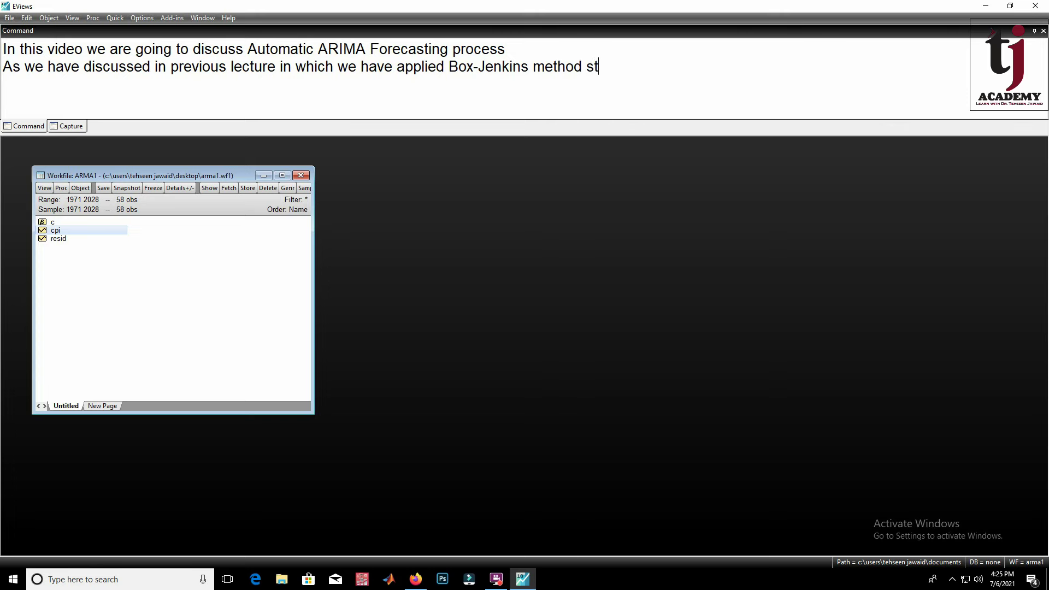
pyautogui.write('ep by step, that')
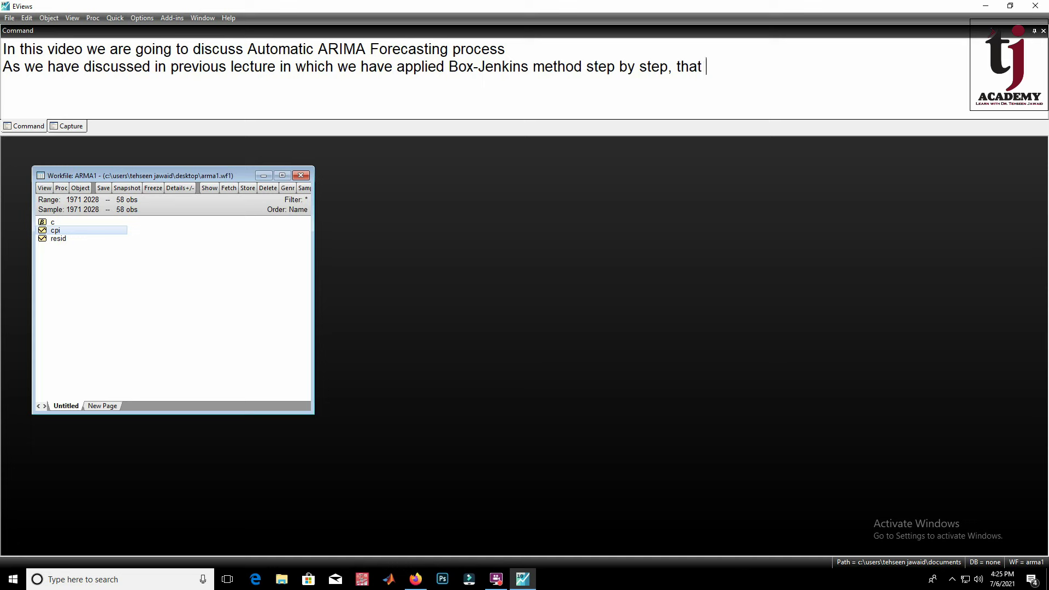
pyautogui.write(' ARIMA')
pyautogui.write(' ()')
pyautogui.write('1, 0')
pyautogui.press('Left')
pyautogui.press('BackSpace')
pyautogui.write('0')
pyautogui.press('Delete')
pyautogui.write('1, 1) ')
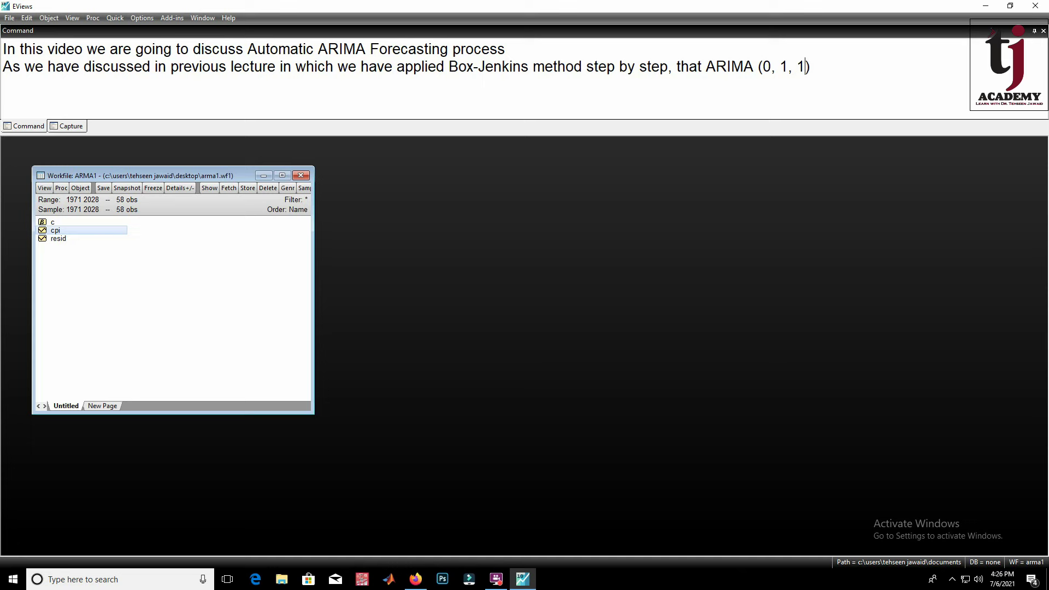
pyautogui.write('model are app')
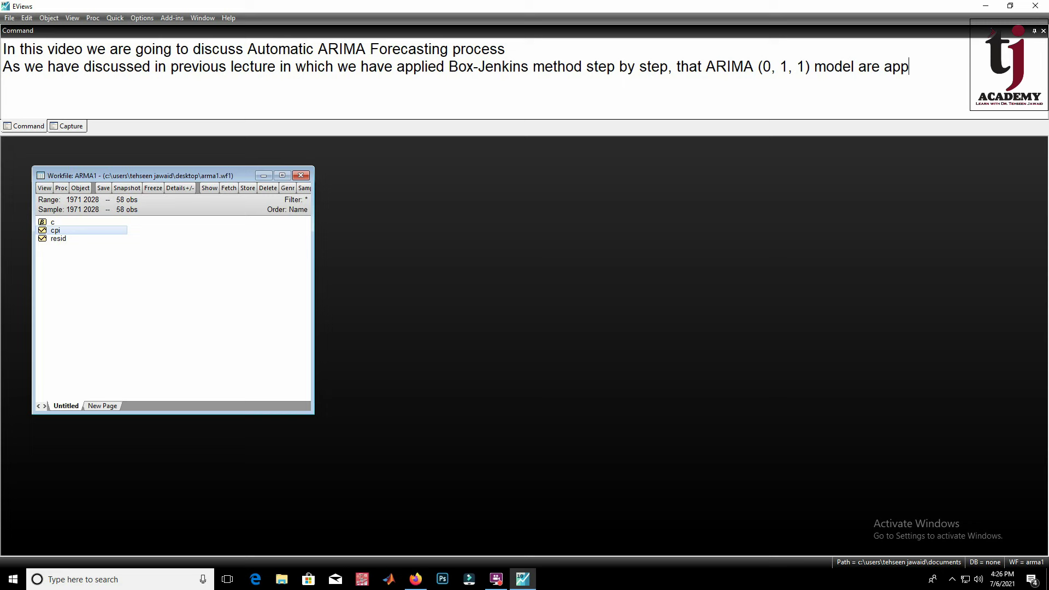
pyautogui.write('ropriate.')
# Step: Add notes on using the US CPI data from 1971 and the applied ARIMA(0, 1, 1) model
pyautogui.press('Return')
pyautogui.write('In this ')
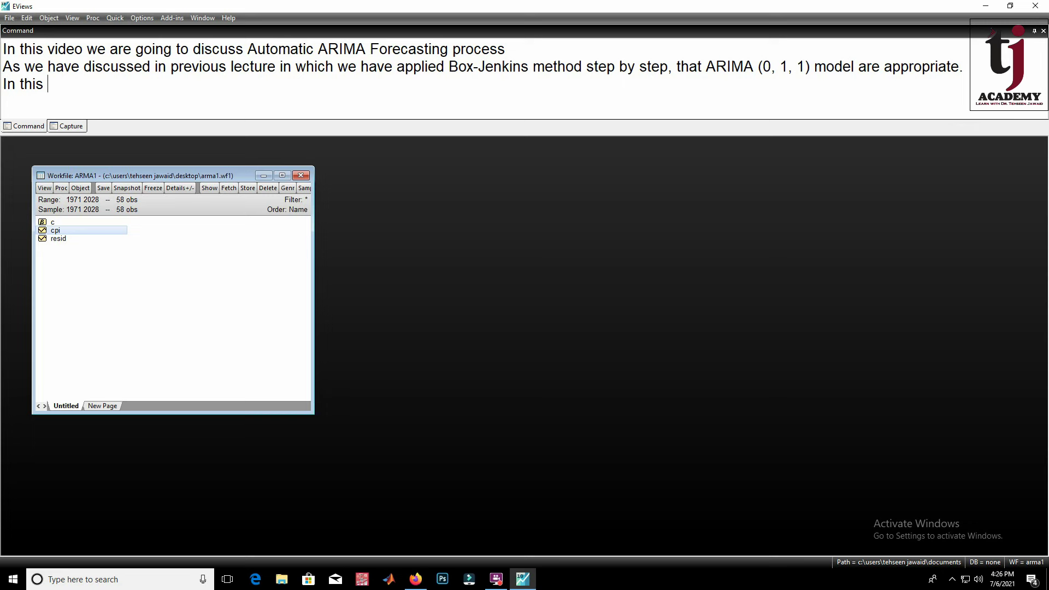
pyautogui.write('automatic ARIMA forecast')
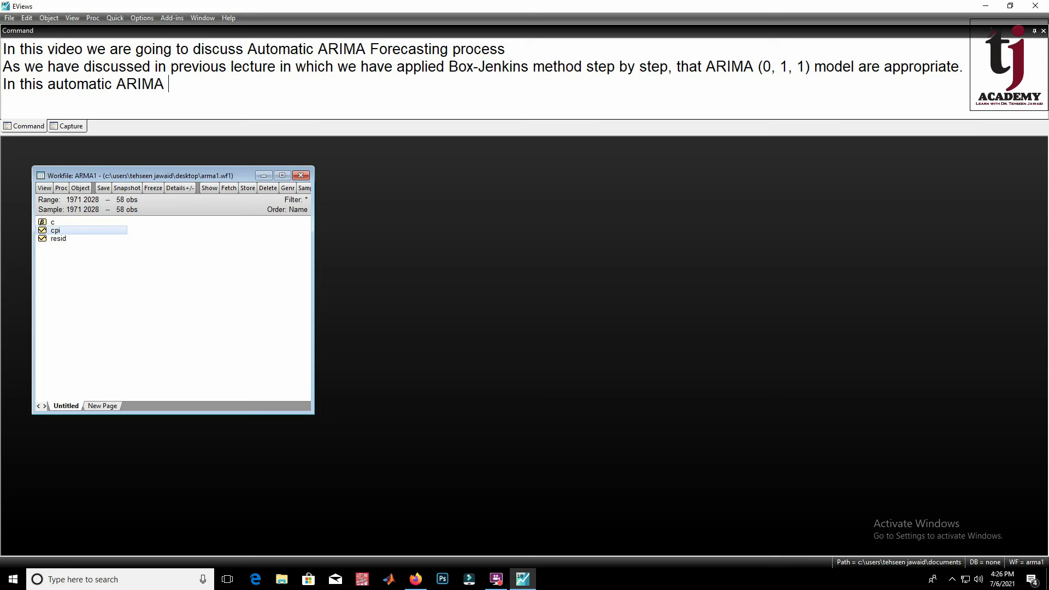
pyautogui.write('in')
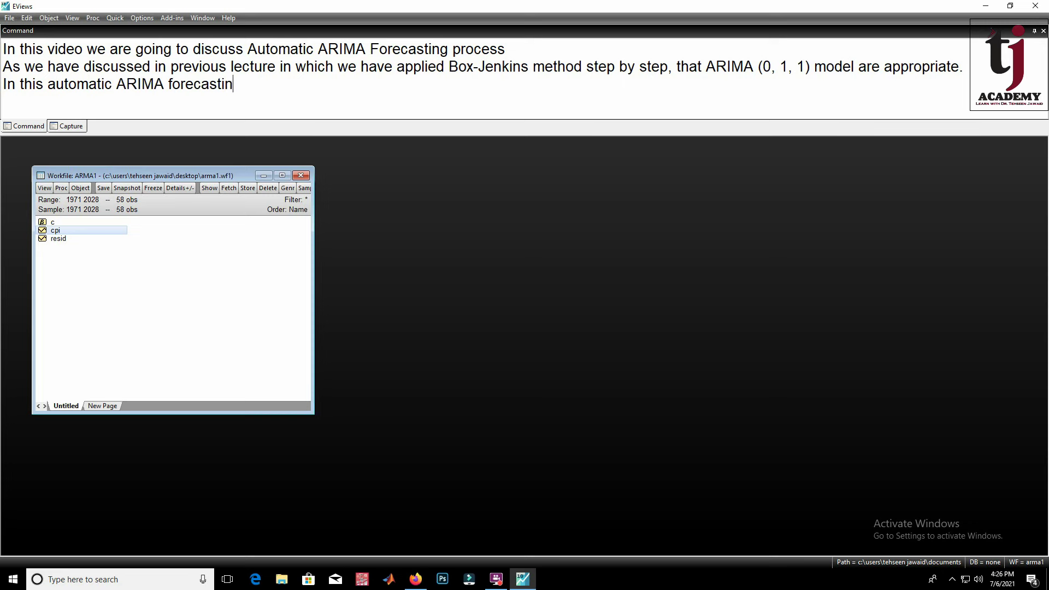
pyautogui.write('g we have used ')
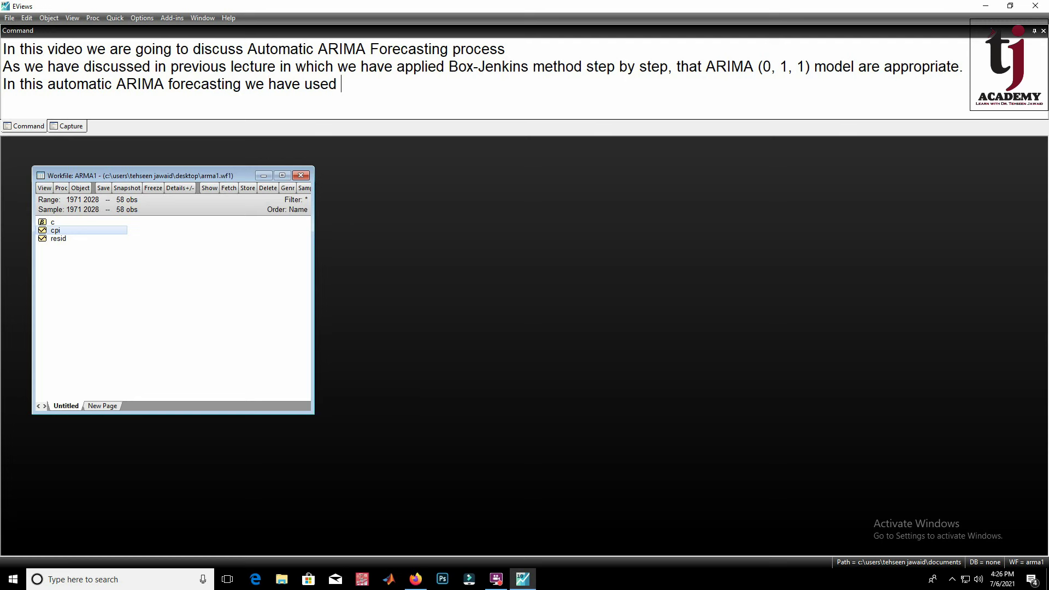
pyautogui.write('US CPI data')
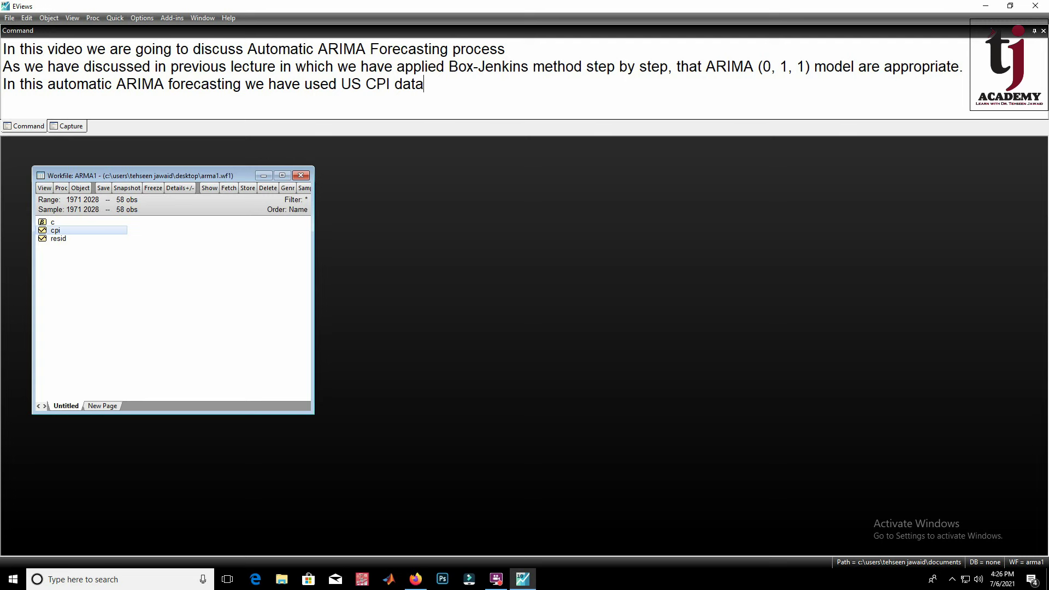
pyautogui.write(' as in previo')
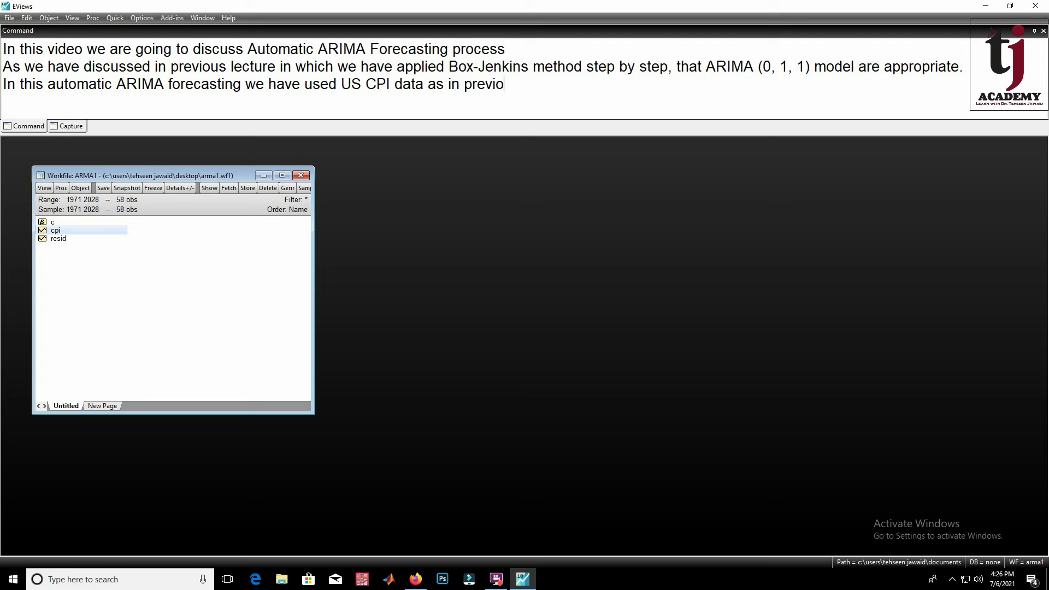
pyautogui.write('us lecture from ')
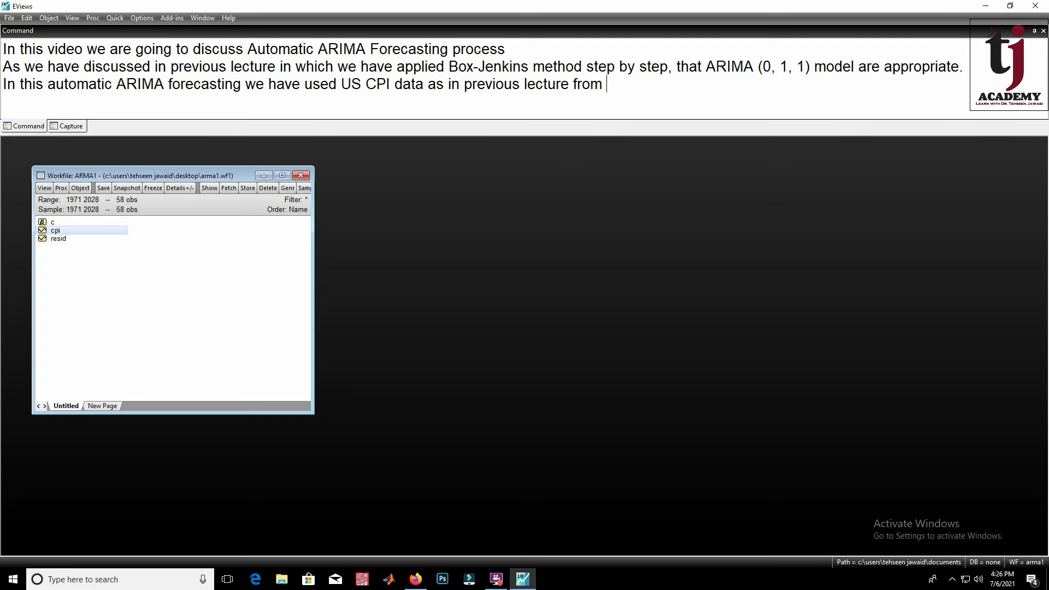
pyautogui.write('1971 to 2019')
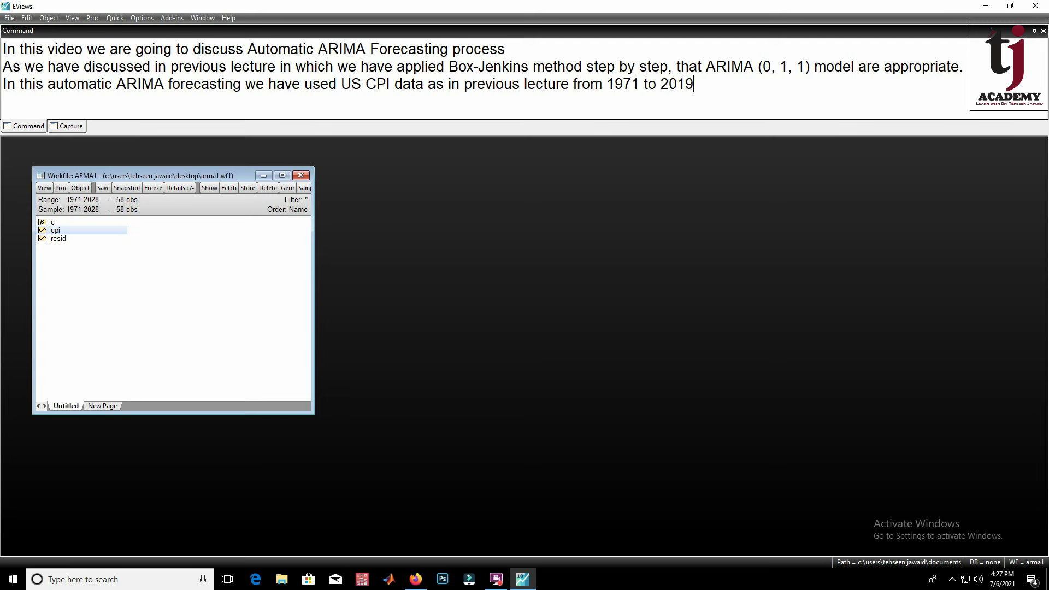
pyautogui.write('. ')
pyautogui.write('Tod')
pyautogui.write('ay')
pyautogui.write(' we will l')
pyautogui.write('earn how ')
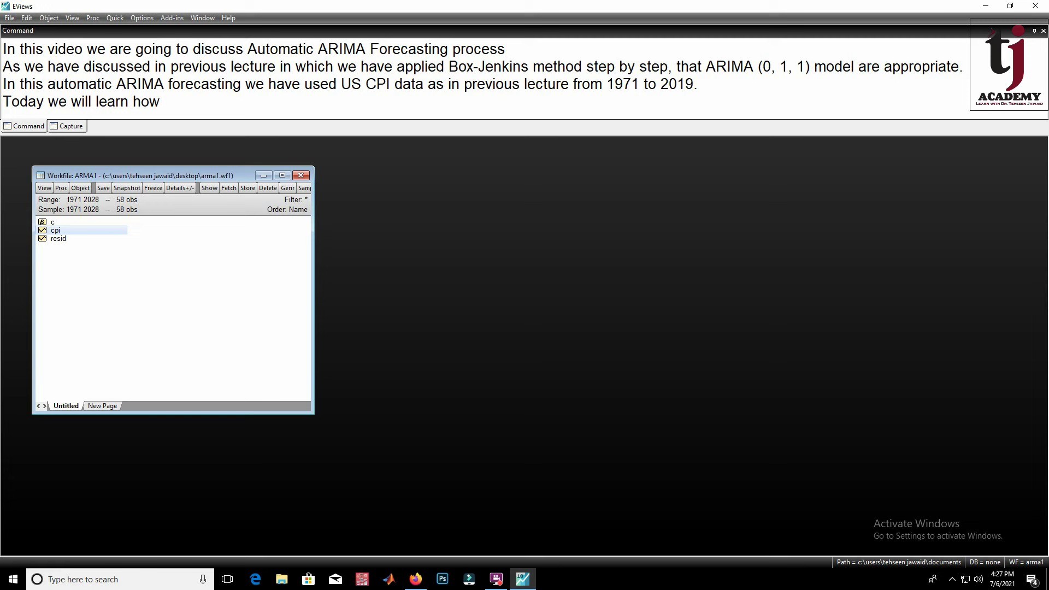
pyautogui.write('Automatic ARIMA for')
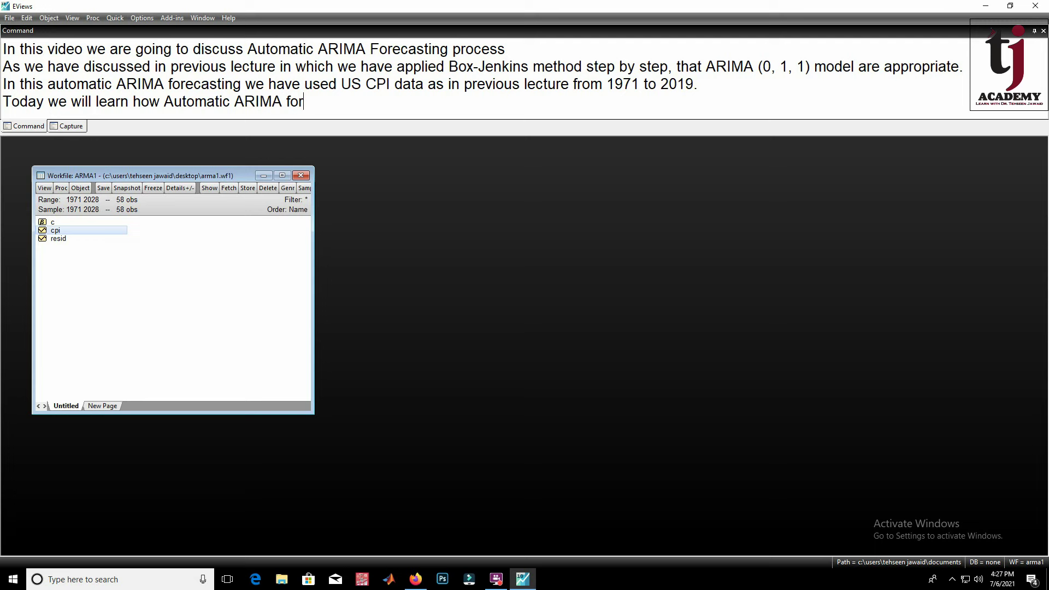
pyautogui.write('ecasting is applied ')
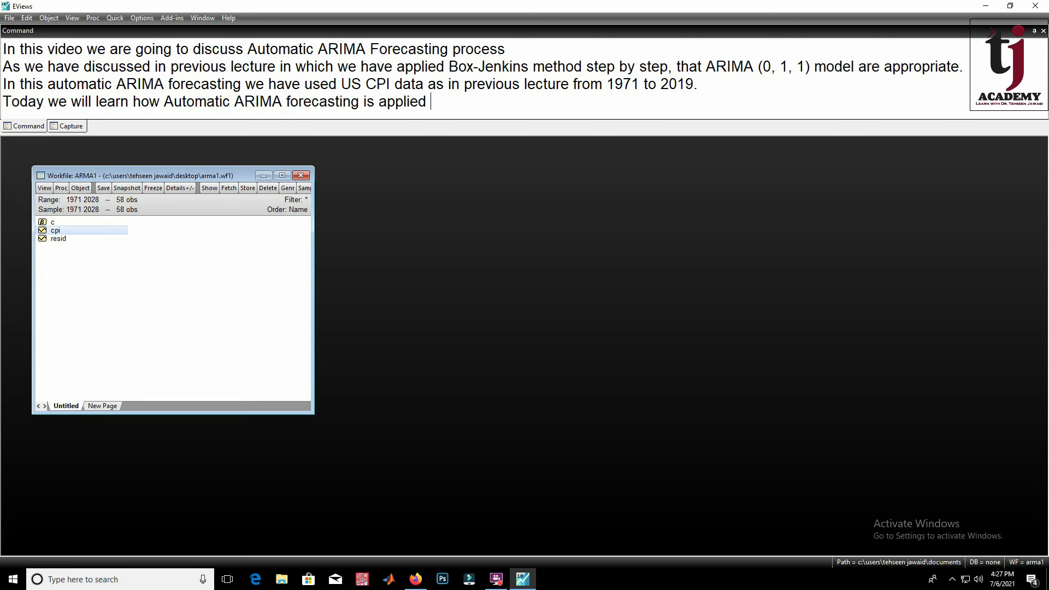
pyautogui.write('with the comparis')
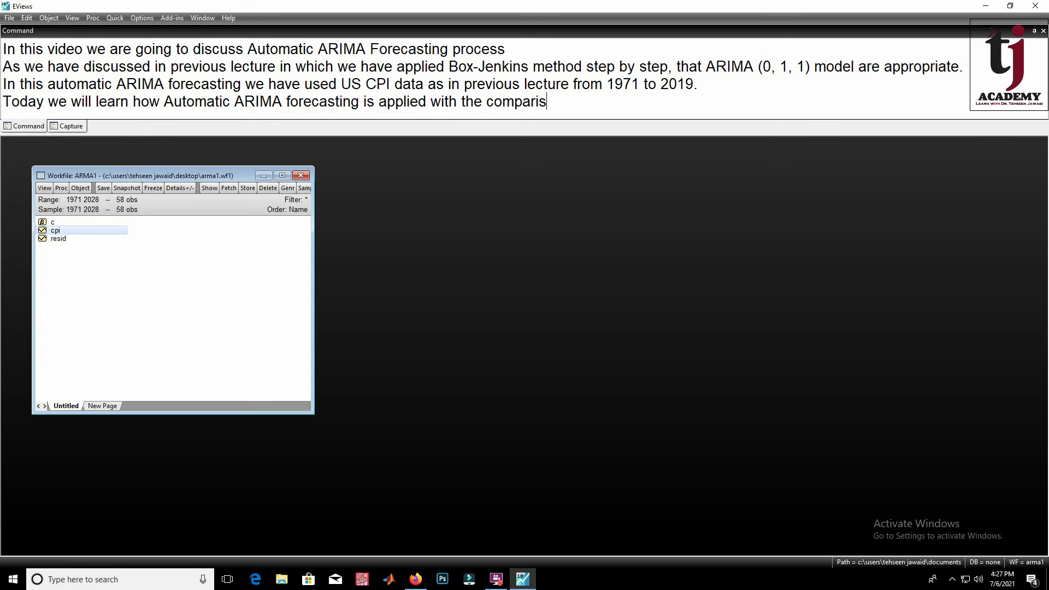
pyautogui.write('on of step by st')
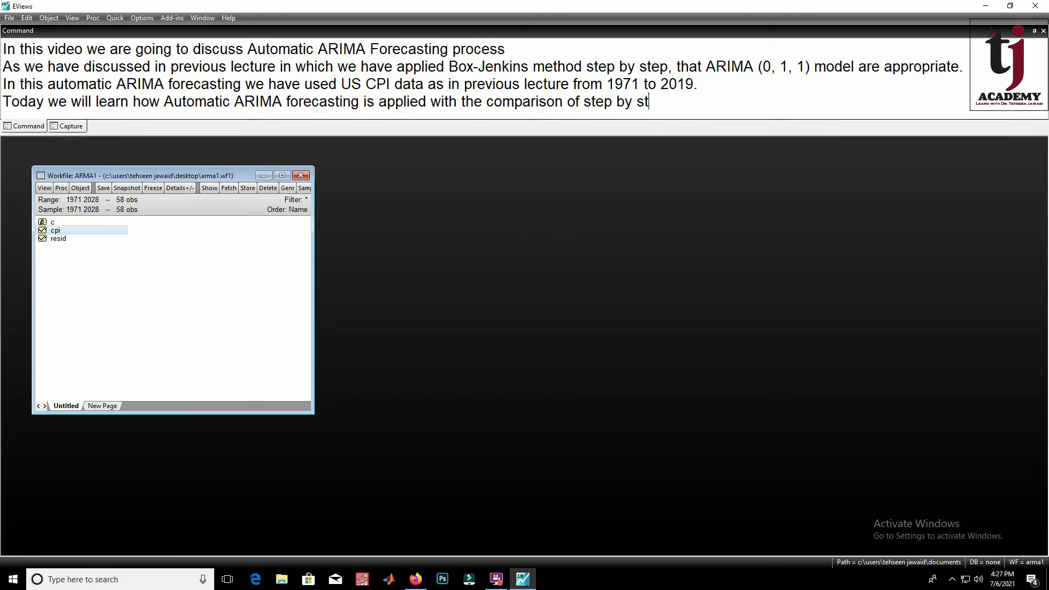
pyautogui.write('ep procedure ')
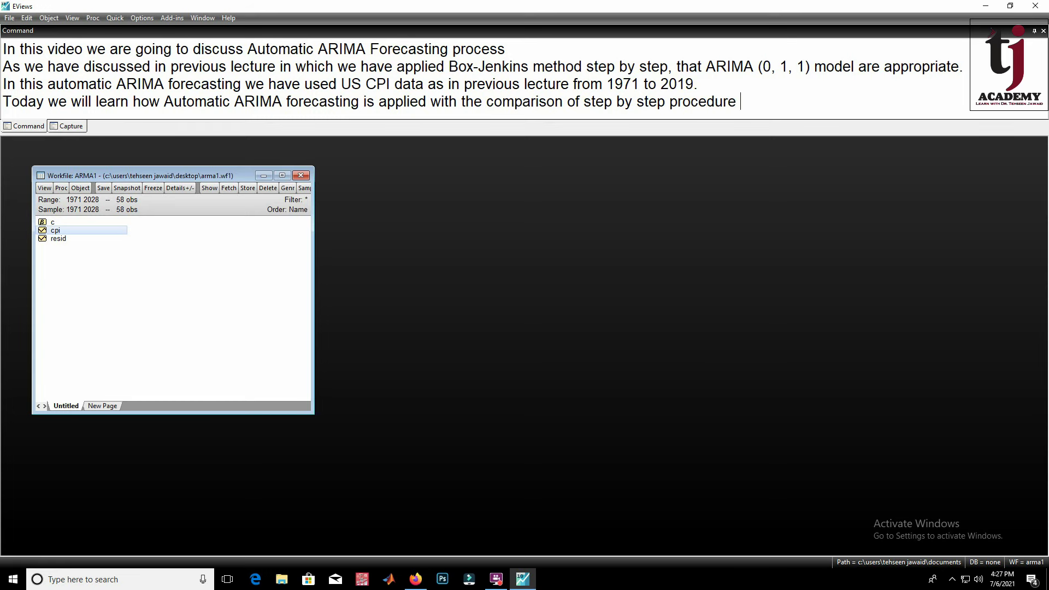
pyautogui.write('of Box-Jenkins m')
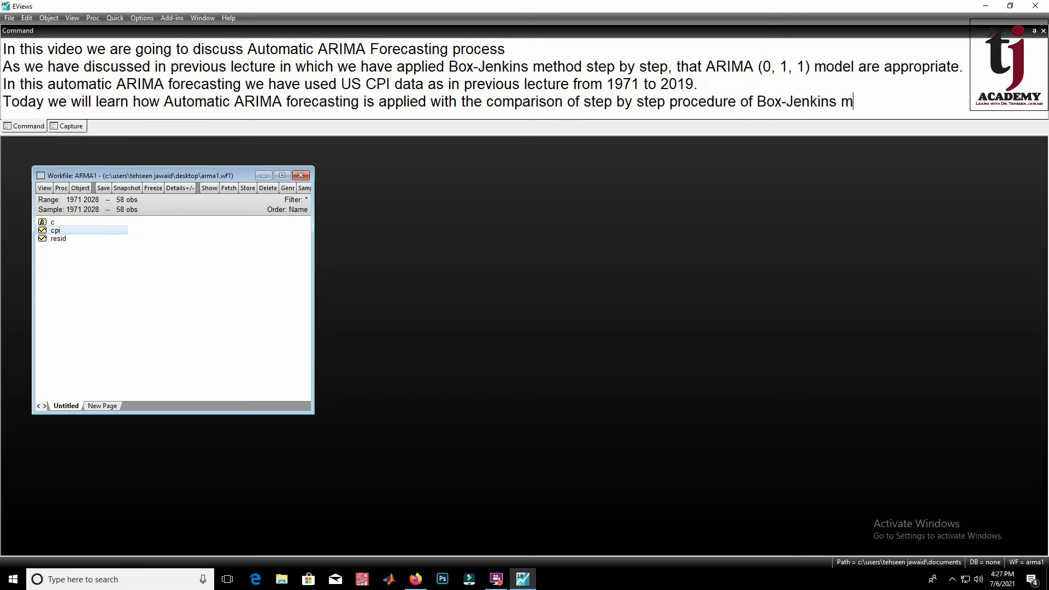
pyautogui.write('ethdology.')
pyautogui.press('Return')
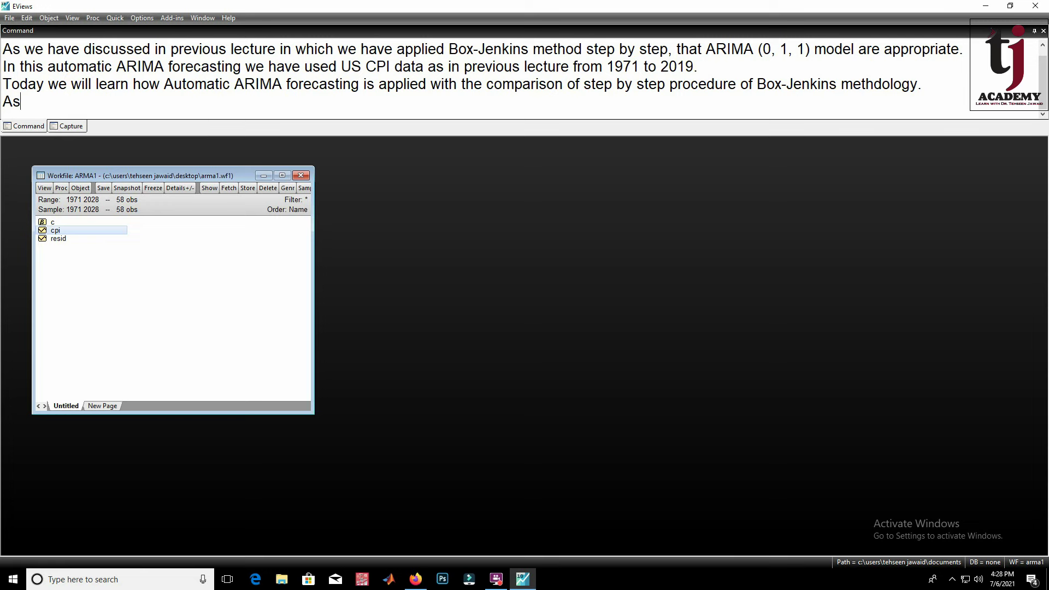
pyautogui.write('ARIMA')
pyautogui.write('()')
pyautogui.write('0, 1, ')
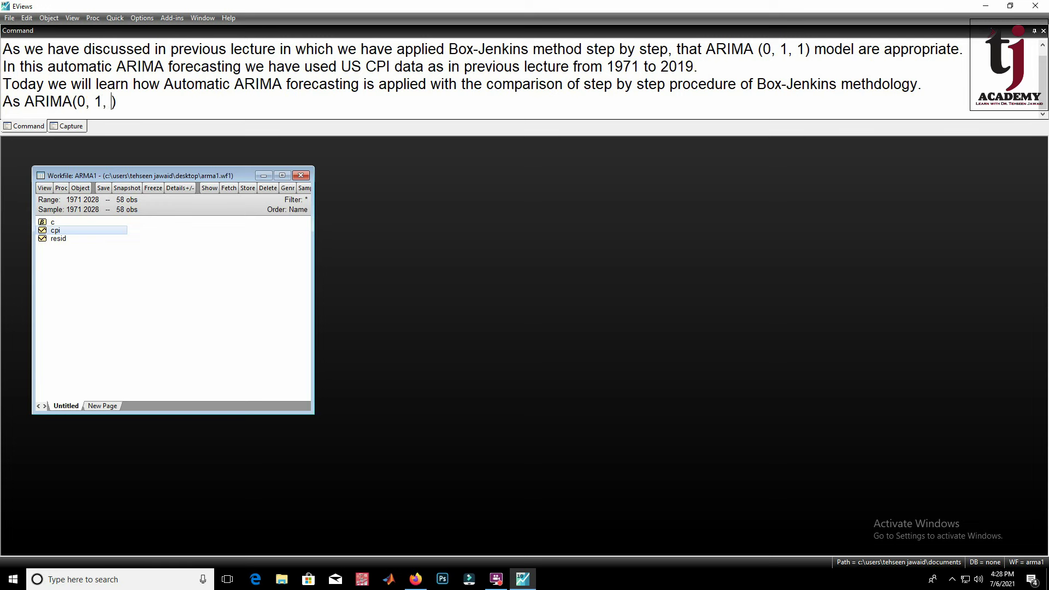
pyautogui.write('1')
pyautogui.write('model were applied')
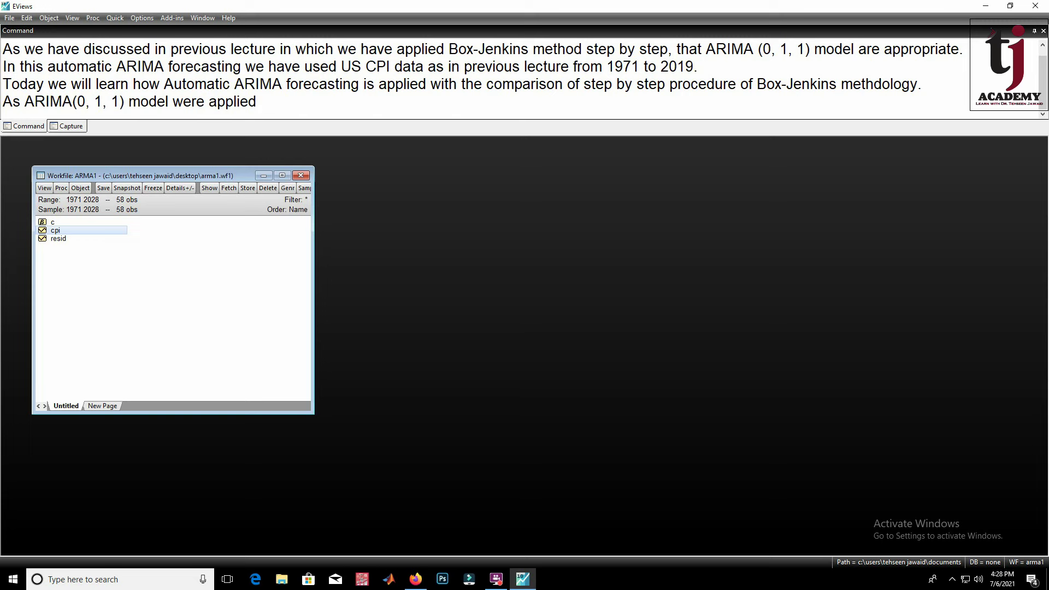
pyautogui.write(' so')
# Step: Estimate the equation d(cpi) c ma(1) through Quick > Estimate Equation
pyautogui.click(116, 19)
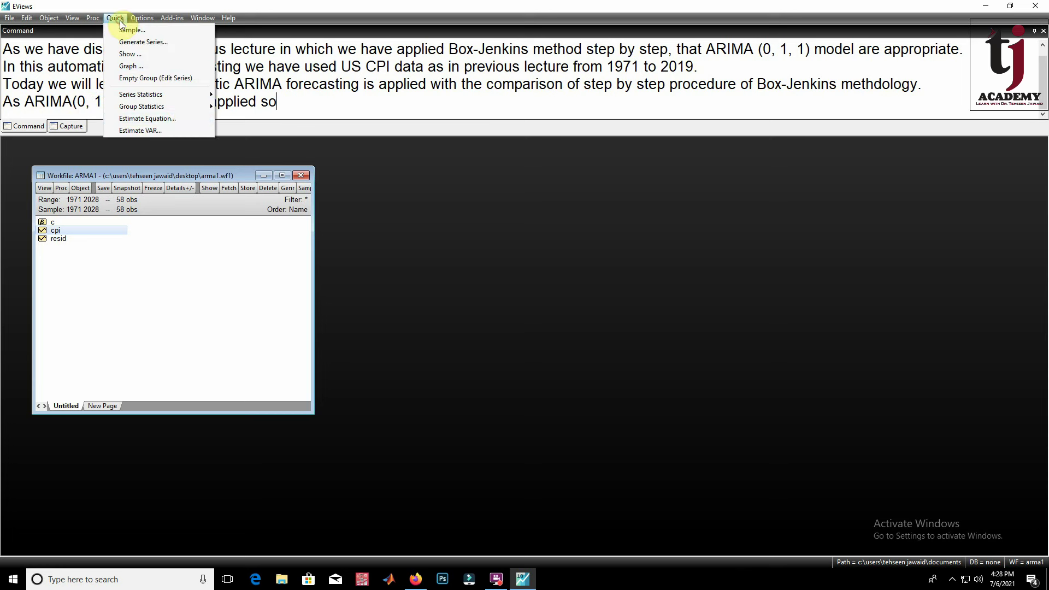
pyautogui.click(183, 120)
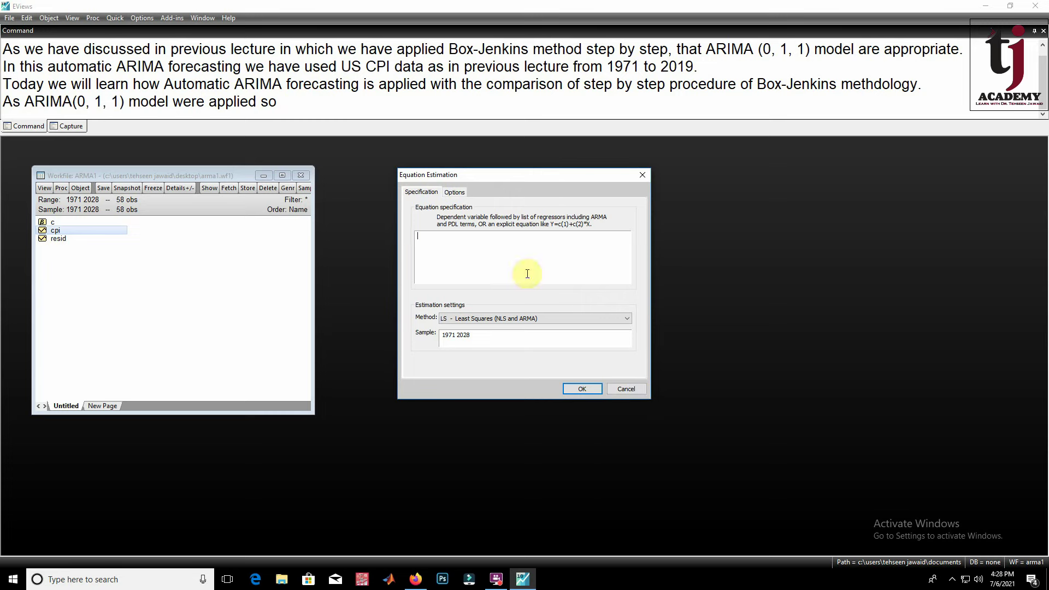
pyautogui.write('d(')
pyautogui.write('cp')
pyautogui.write('c ')
pyautogui.write('ma')
pyautogui.write('()')
pyautogui.write('1')
pyautogui.press('Return')
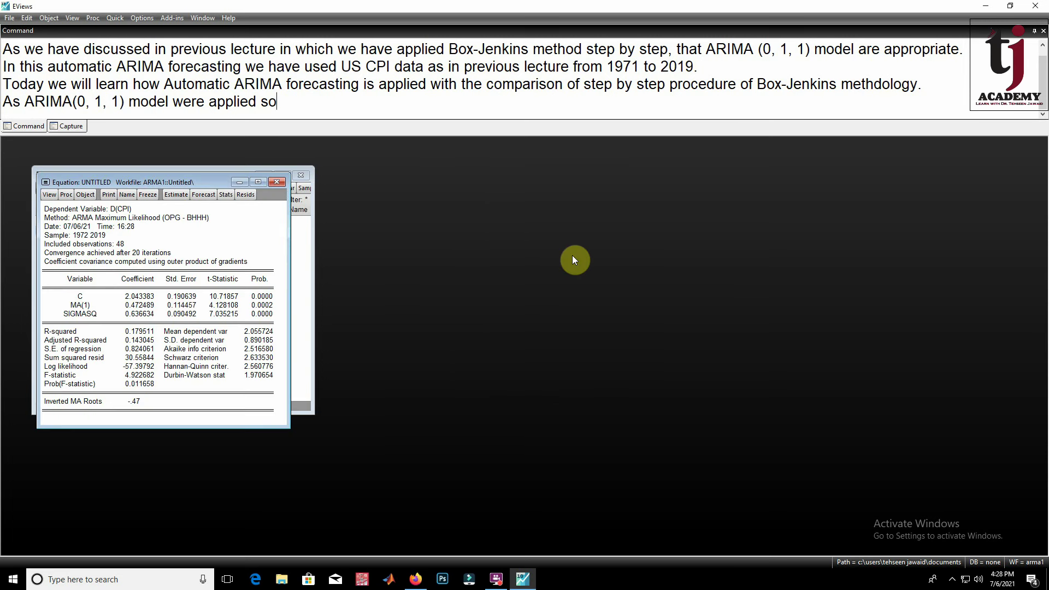
# Step: Freeze the D(CPI) MA(1) results into a table on the right, and centre the equation window
pyautogui.click(153, 198)
pyautogui.moveTo(185, 201); pyautogui.dragTo(858, 157)
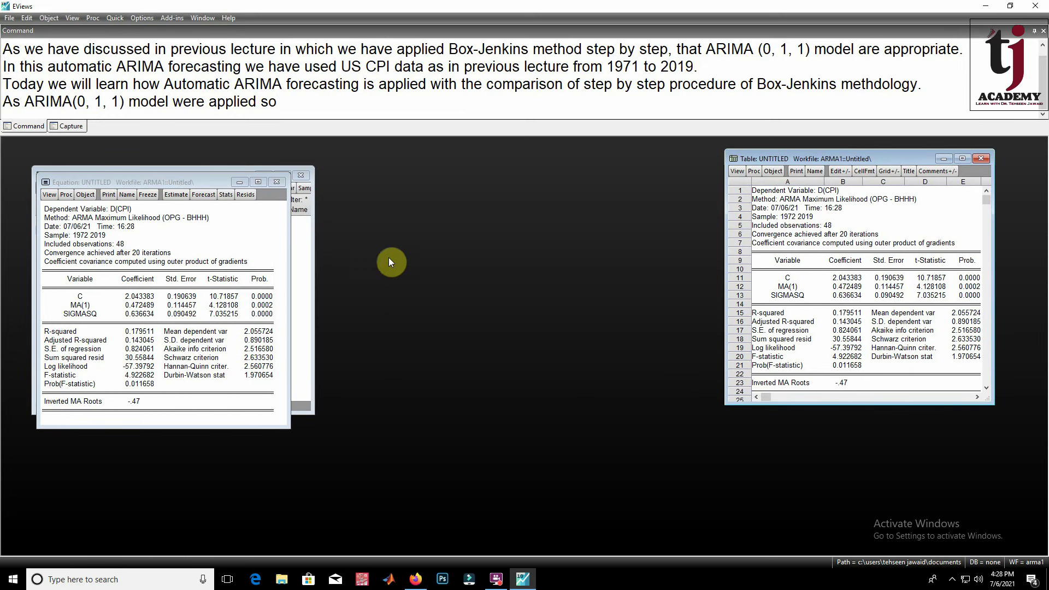
pyautogui.moveTo(196, 182); pyautogui.dragTo(469, 160)
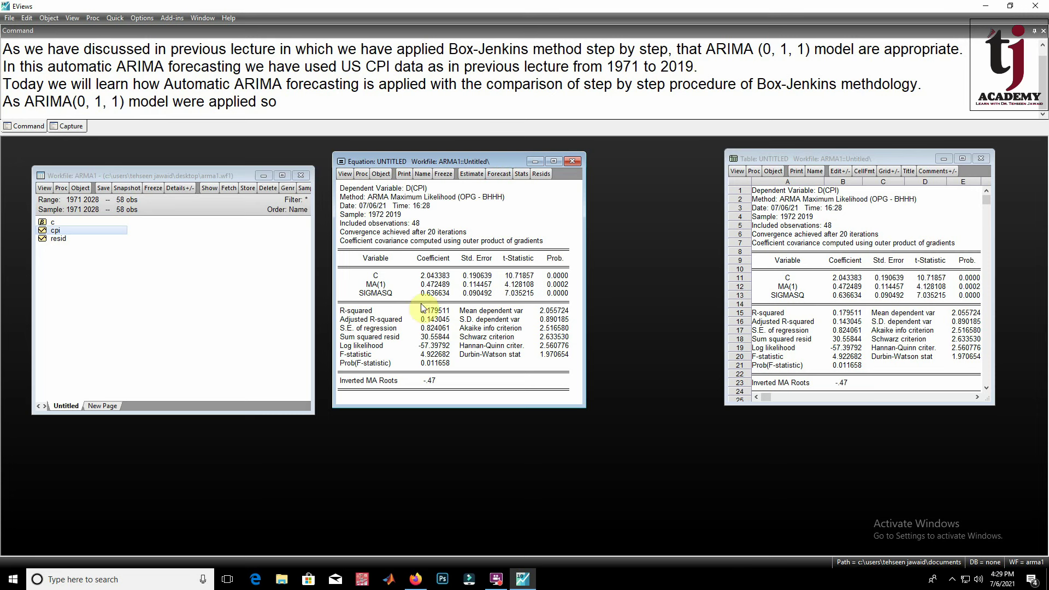
# Step: Forecast the equation into series cpifm over the 2020–2028 sample
pyautogui.click(498, 174)
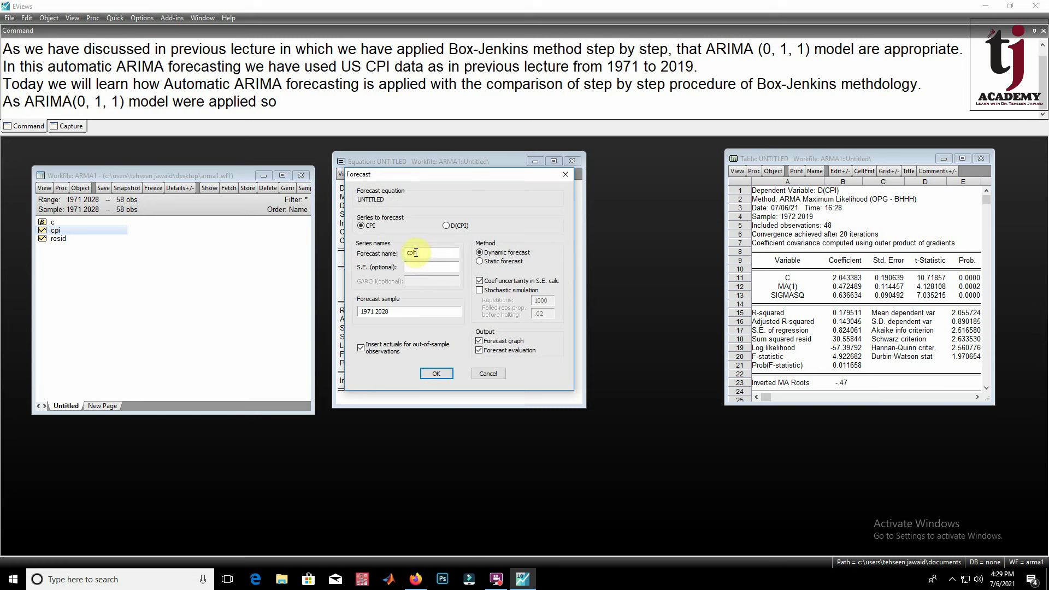
pyautogui.click(415, 253)
pyautogui.write('m')
pyautogui.doubleClick(374, 310)
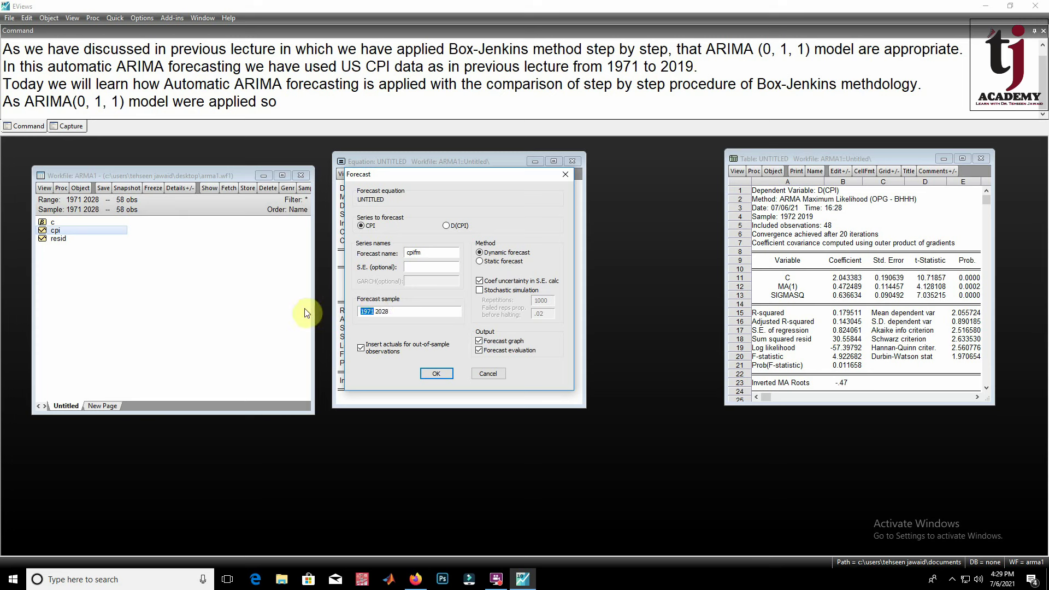
pyautogui.write('2020')
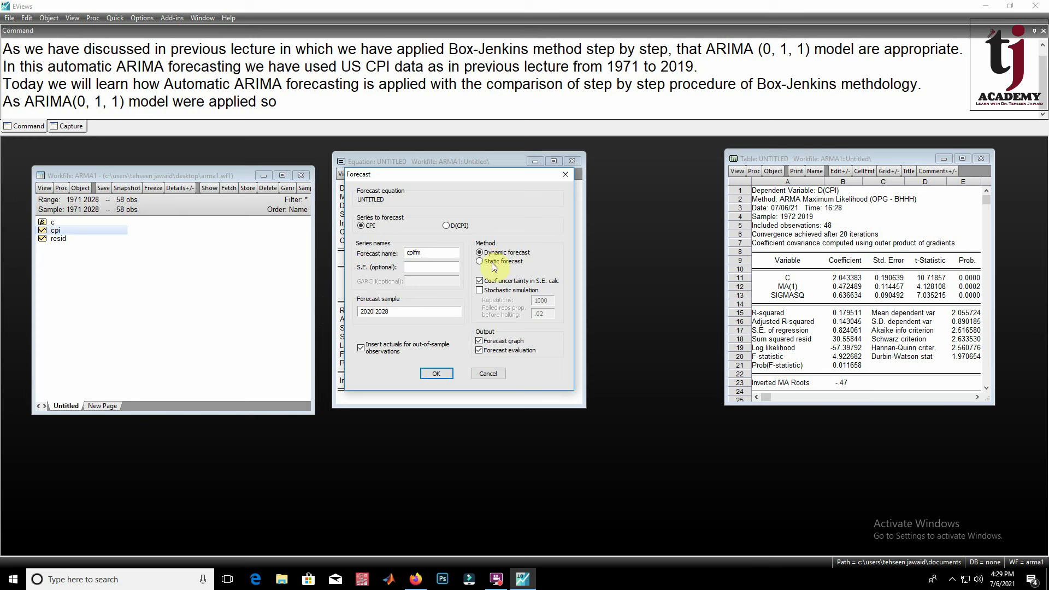
pyautogui.click(436, 374)
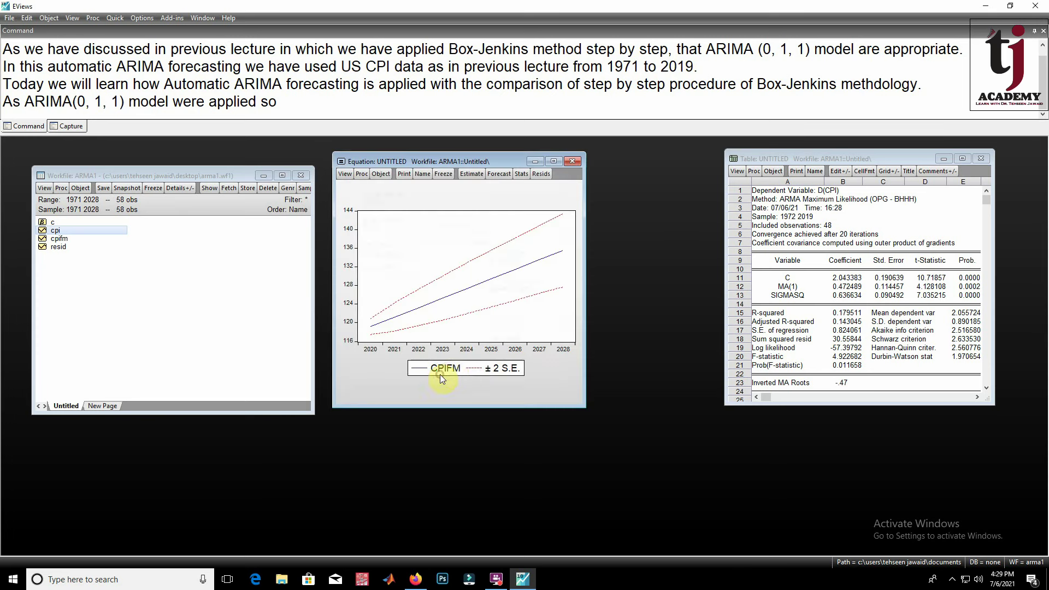
# Step: Select the new cpifm series in the workfile and close the untitled equation
pyautogui.click(64, 239)
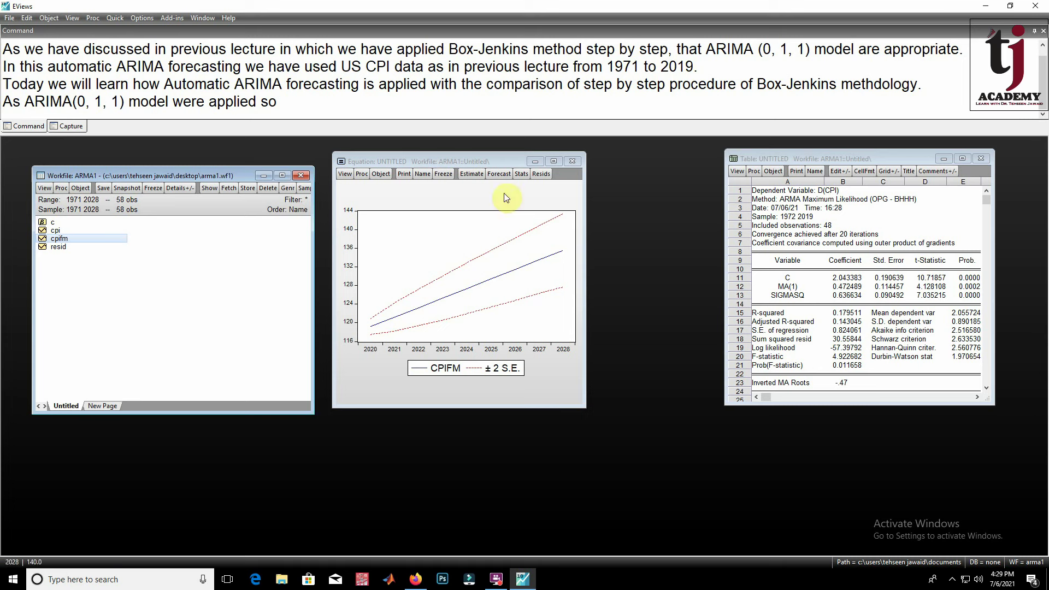
pyautogui.moveTo(511, 300)
pyautogui.click(574, 162)
# Step: Discard the untitled equation and open the cpi spreadsheet to inspect its empty 2020–2028 values
pyautogui.click(503, 307)
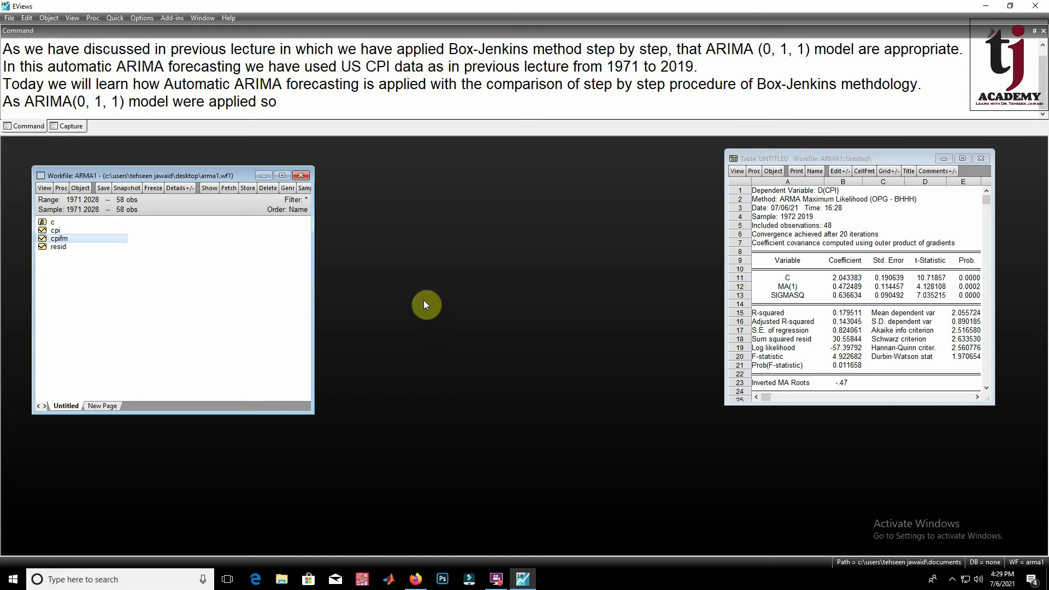
pyautogui.doubleClick(57, 232)
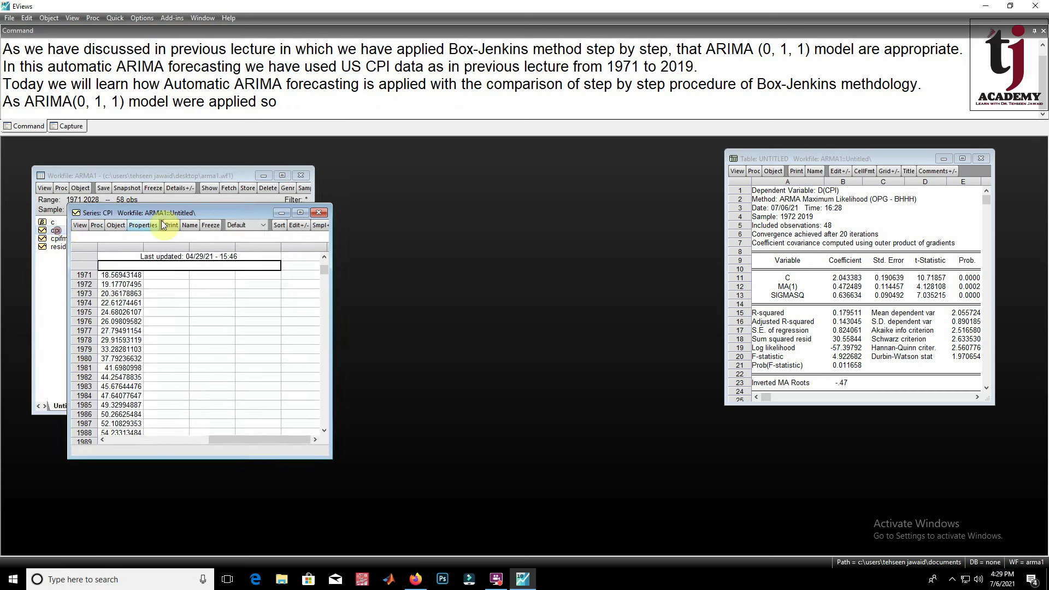
pyautogui.moveTo(182, 216); pyautogui.dragTo(477, 174)
pyautogui.scroll(-3, 488, 280)
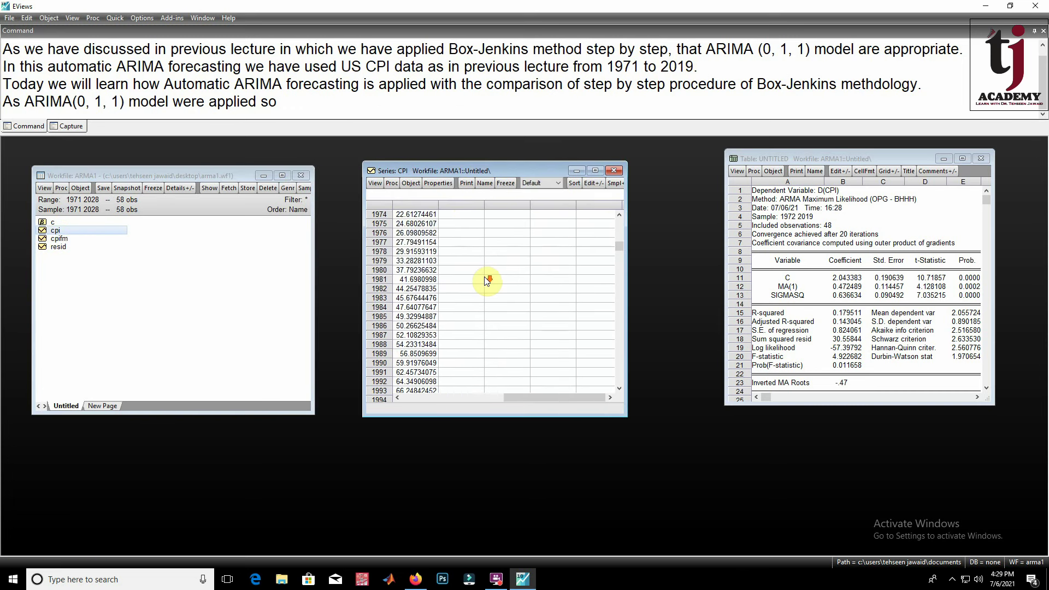
pyautogui.scroll(3, 485, 277)
pyautogui.scroll(-4, 438, 270)
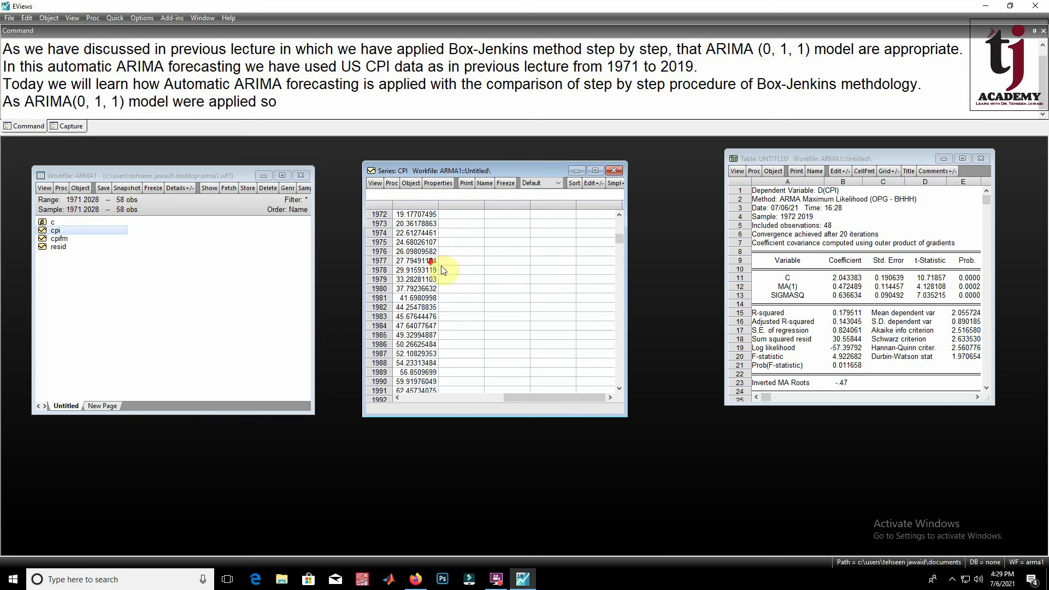
pyautogui.scroll(-10, 459, 277)
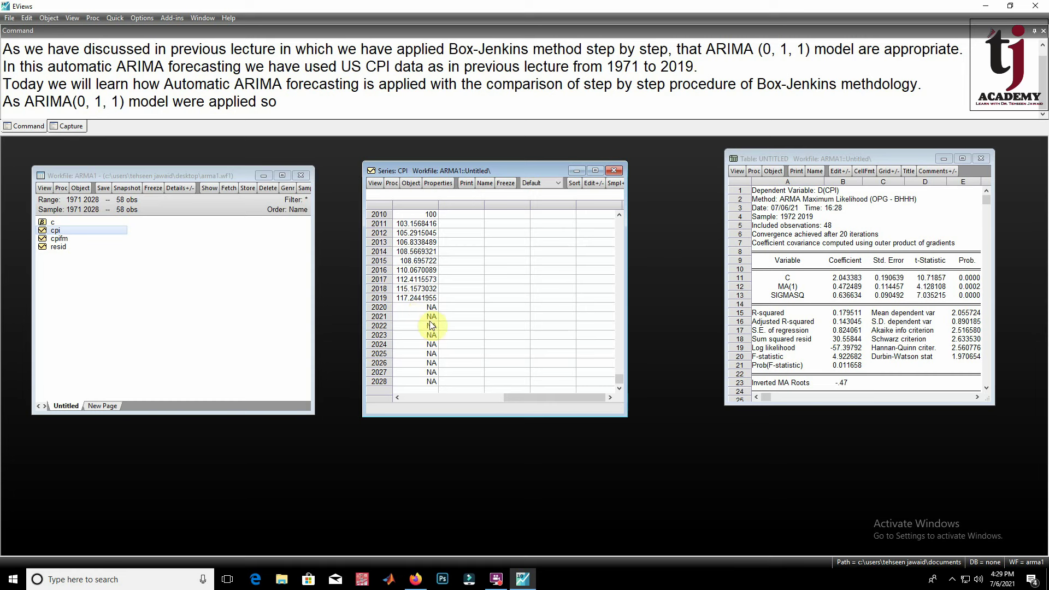
pyautogui.moveTo(421, 307); pyautogui.dragTo(413, 383)
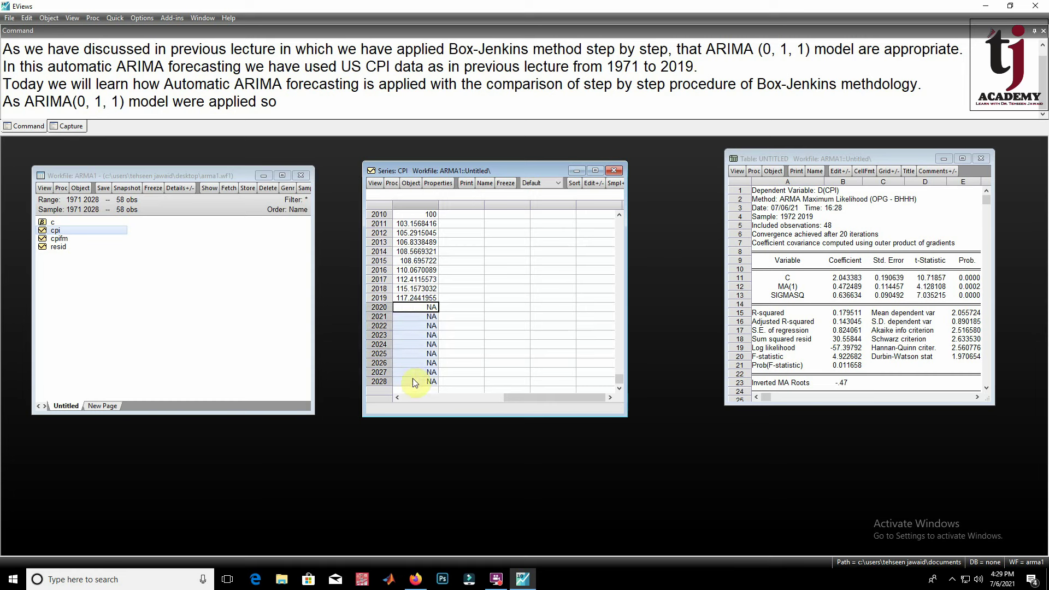
pyautogui.click(502, 344)
pyautogui.scroll(13, 490, 359)
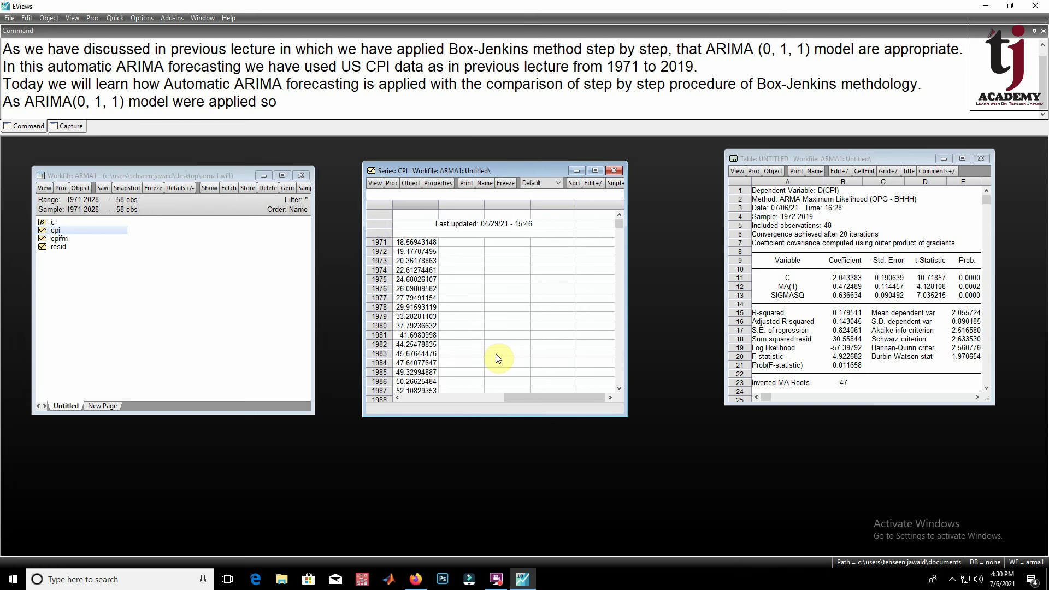
# Step: Set up Automatic ARIMA Forecasting for cpi with estimation sample 1971 2019 and forecast length 9
pyautogui.click(393, 184)
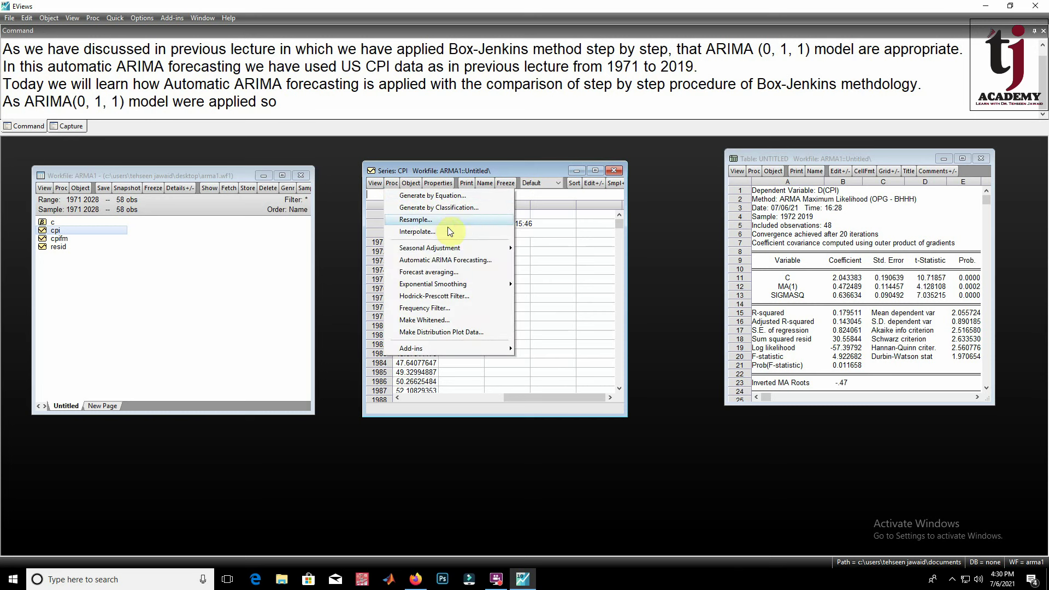
pyautogui.click(482, 261)
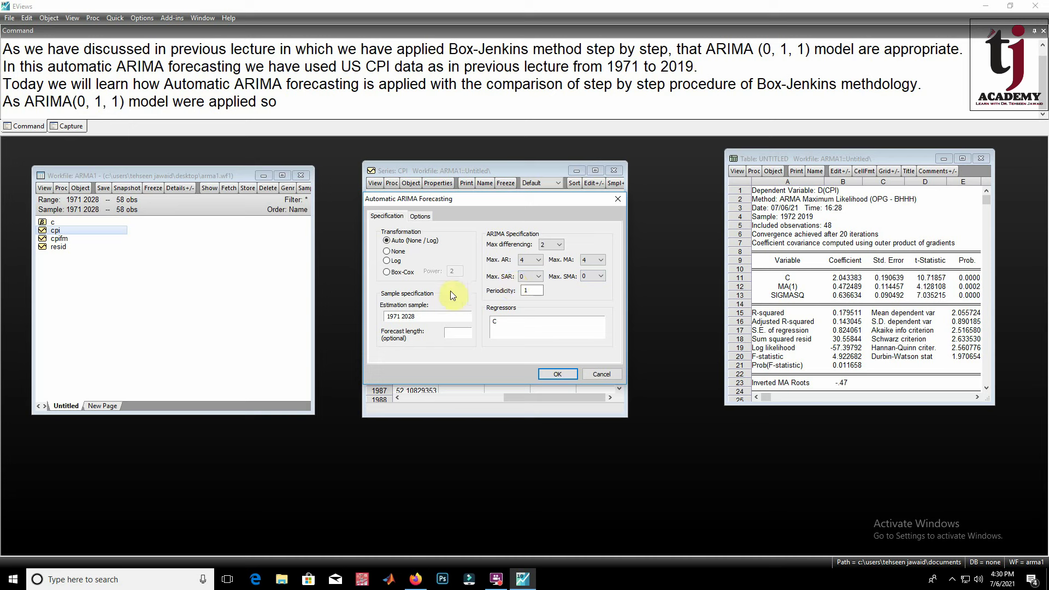
pyautogui.click(417, 316)
pyautogui.press('BackSpace')
pyautogui.press('BackSpace')
pyautogui.write('19')
pyautogui.click(452, 332)
# Step: Name the output CPIFA, include the comparison graph, ARMA criteria table and graph, and equation output, then run
pyautogui.click(421, 217)
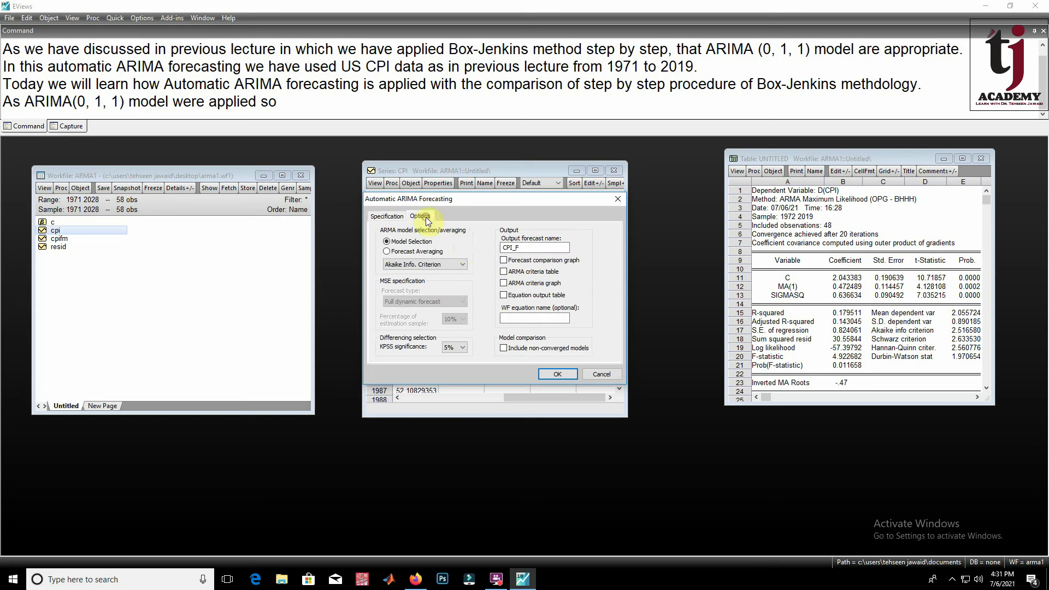
pyautogui.click(523, 247)
pyautogui.press('BackSpace')
pyautogui.press('BackSpace')
pyautogui.write('FA')
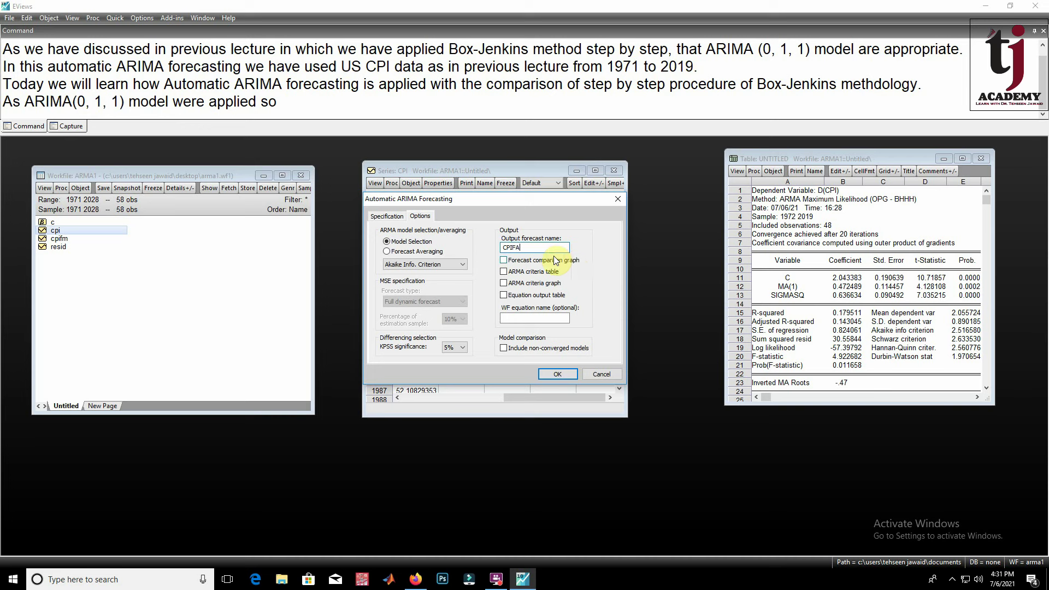
pyautogui.click(505, 262)
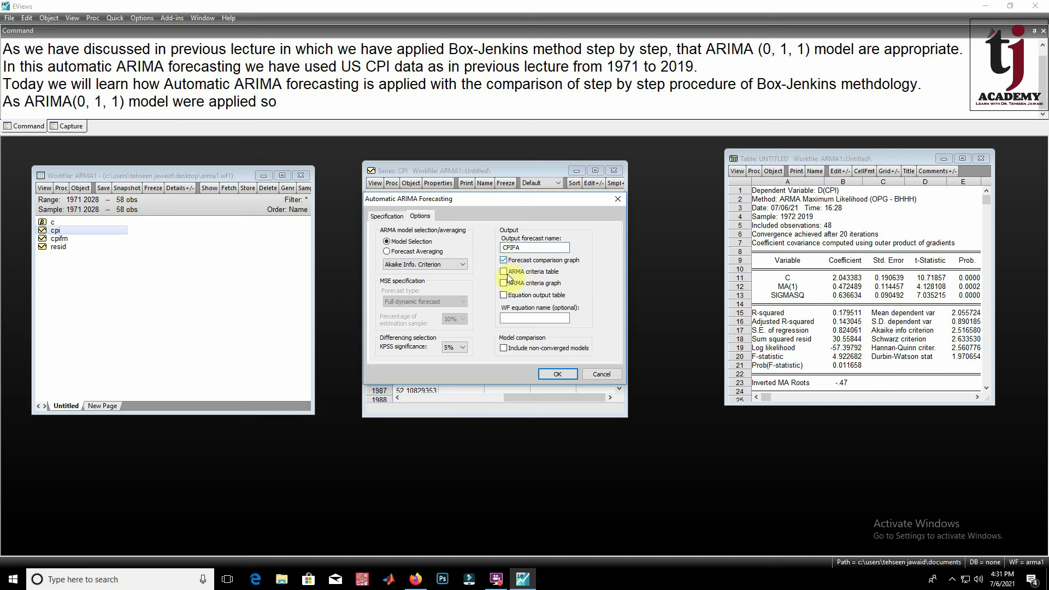
pyautogui.click(504, 271)
pyautogui.click(503, 283)
pyautogui.click(504, 295)
pyautogui.click(558, 375)
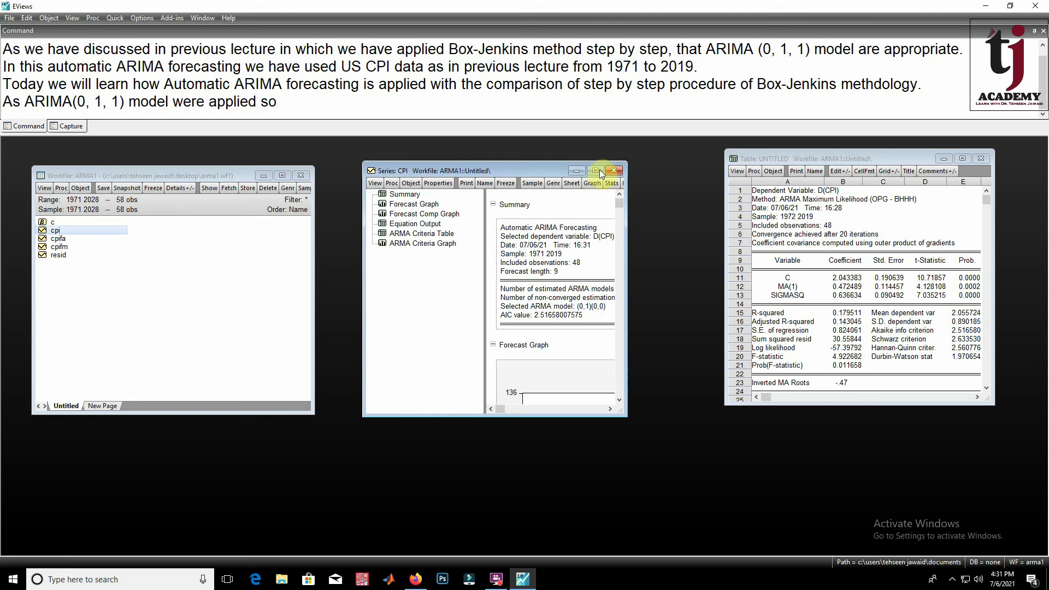
# Step: Maximize the CPI output window and view the forecasting Summary section
pyautogui.click(596, 171)
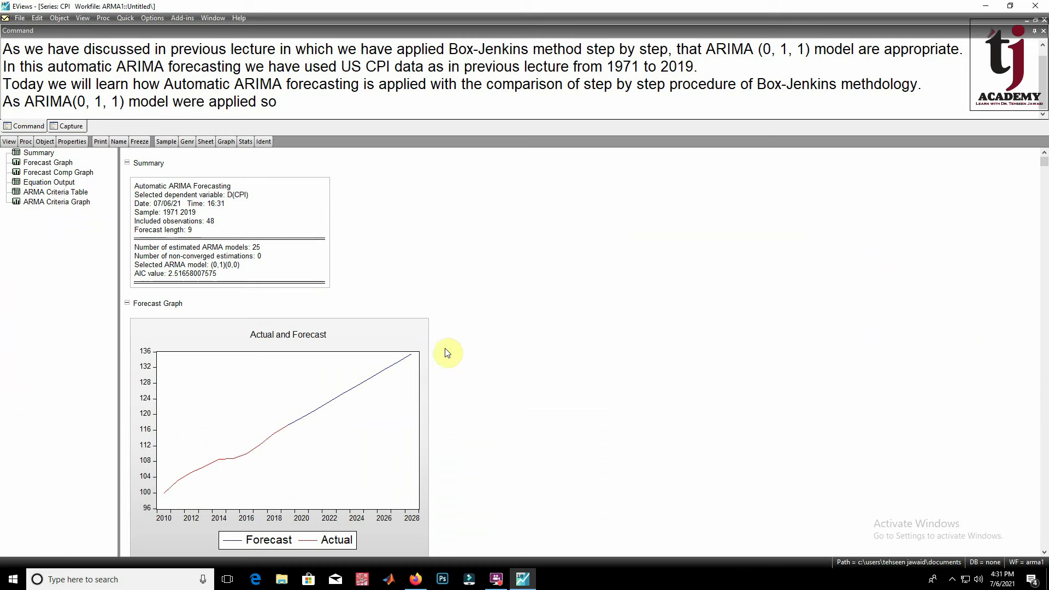
pyautogui.click(39, 153)
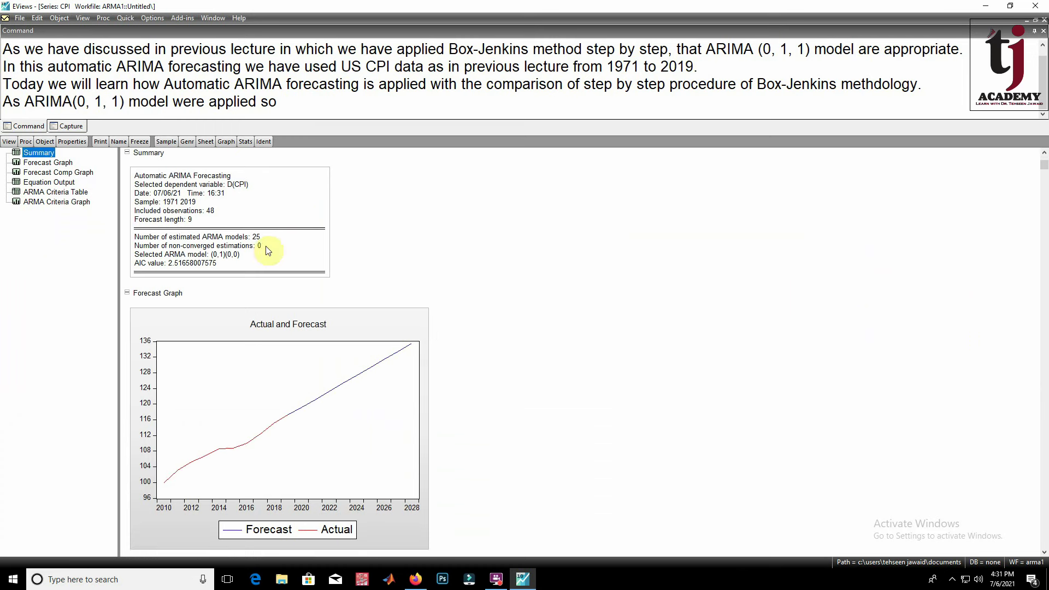
pyautogui.click(174, 260)
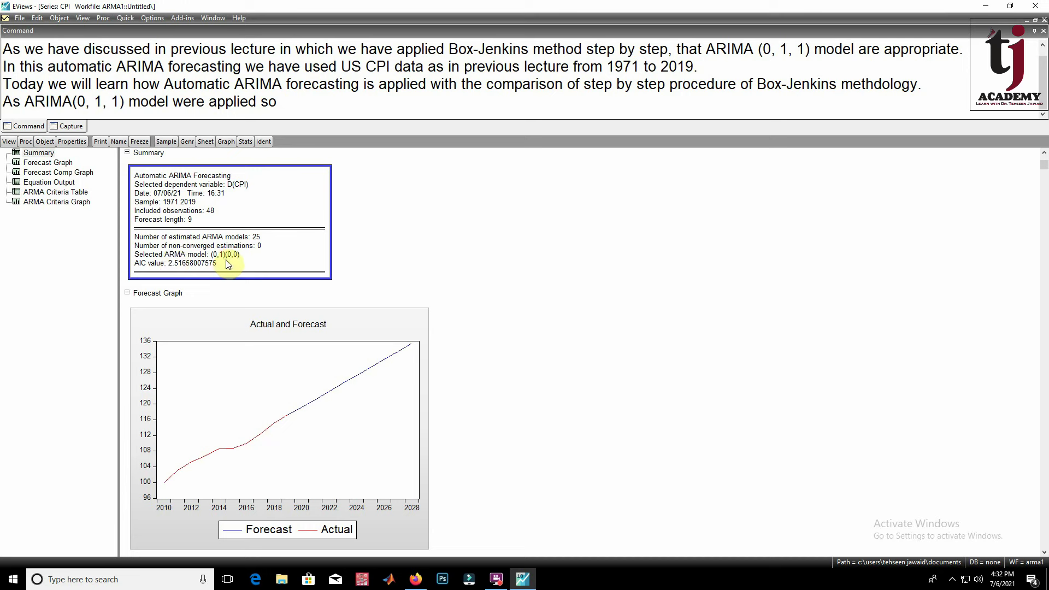
# Step: View the Forecast Graph, then the Forecast Comparison Graph of all candidate models
pyautogui.click(64, 162)
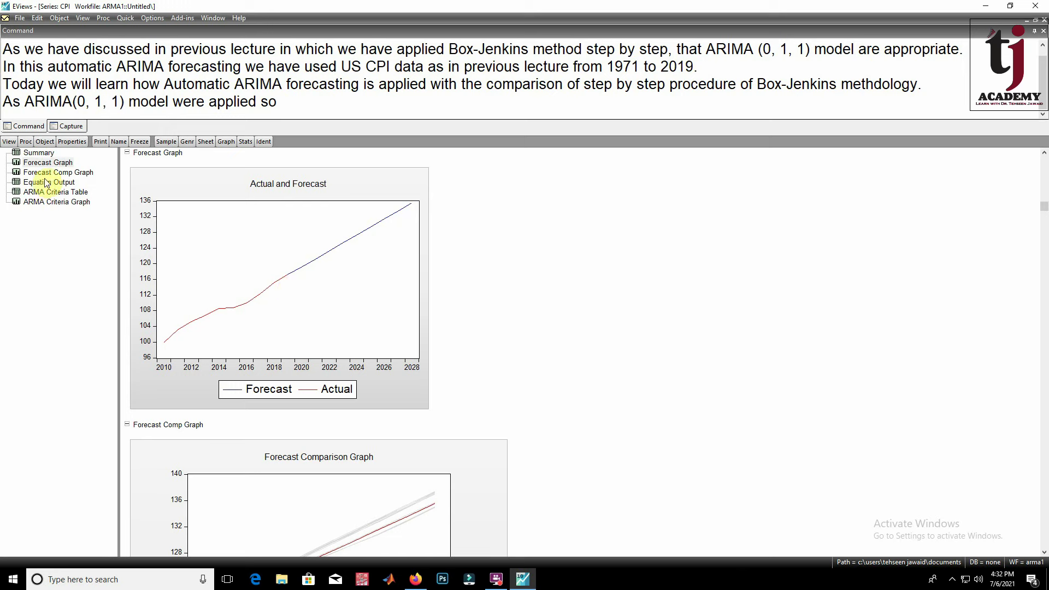
pyautogui.click(83, 173)
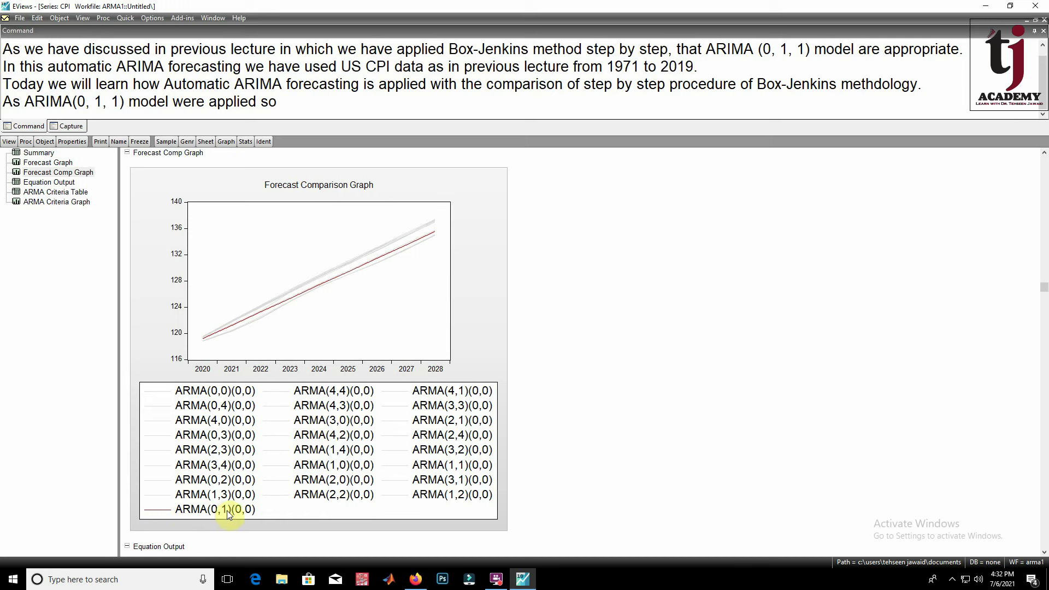
# Step: Review the Equation Output, the ARMA Criteria Table, and the ARMA Criteria Graph of AIC values
pyautogui.click(57, 184)
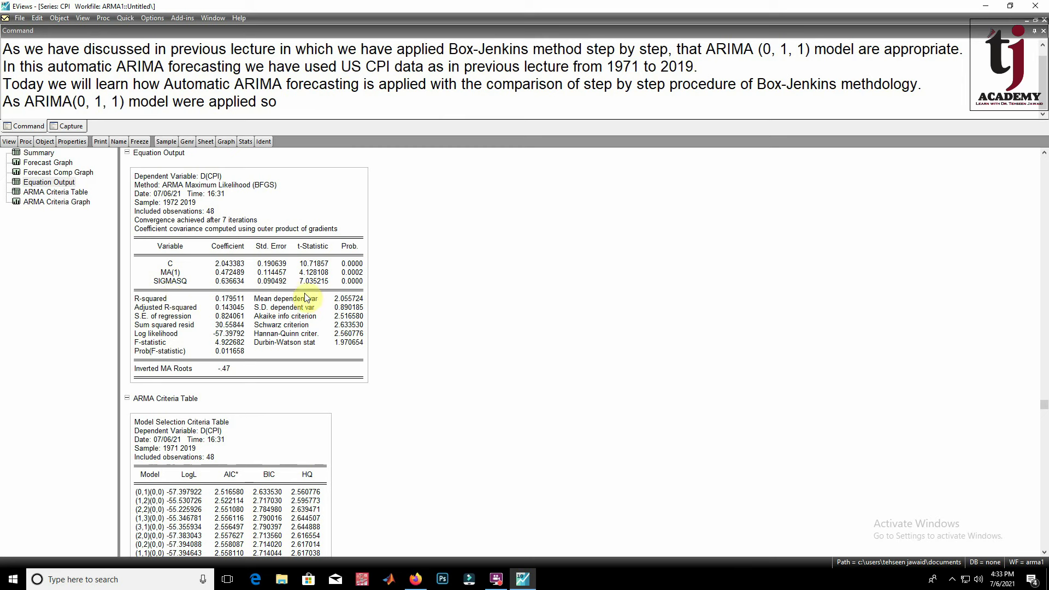
pyautogui.click(78, 194)
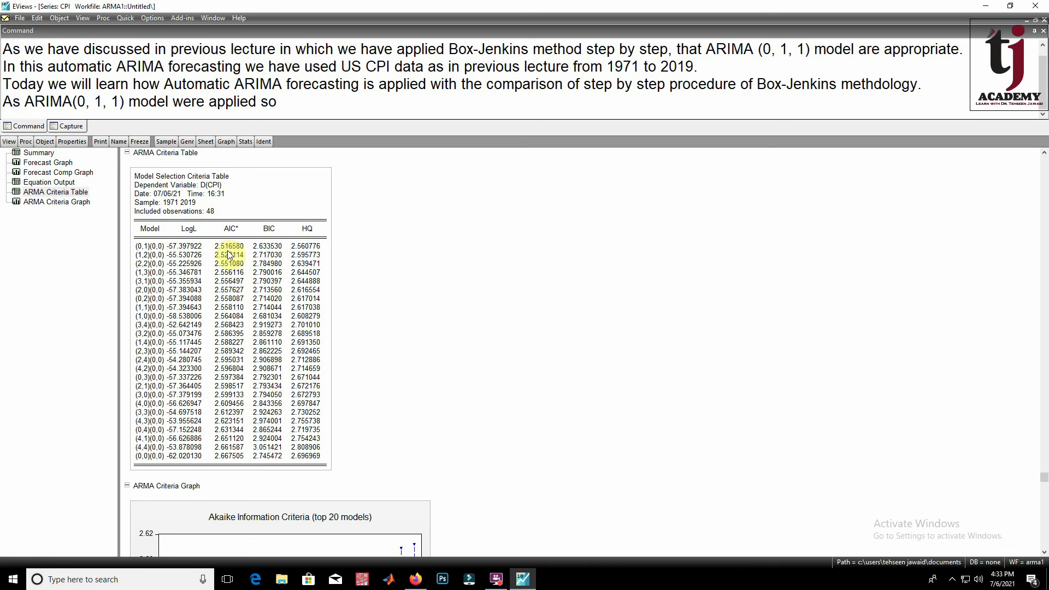
pyautogui.click(80, 202)
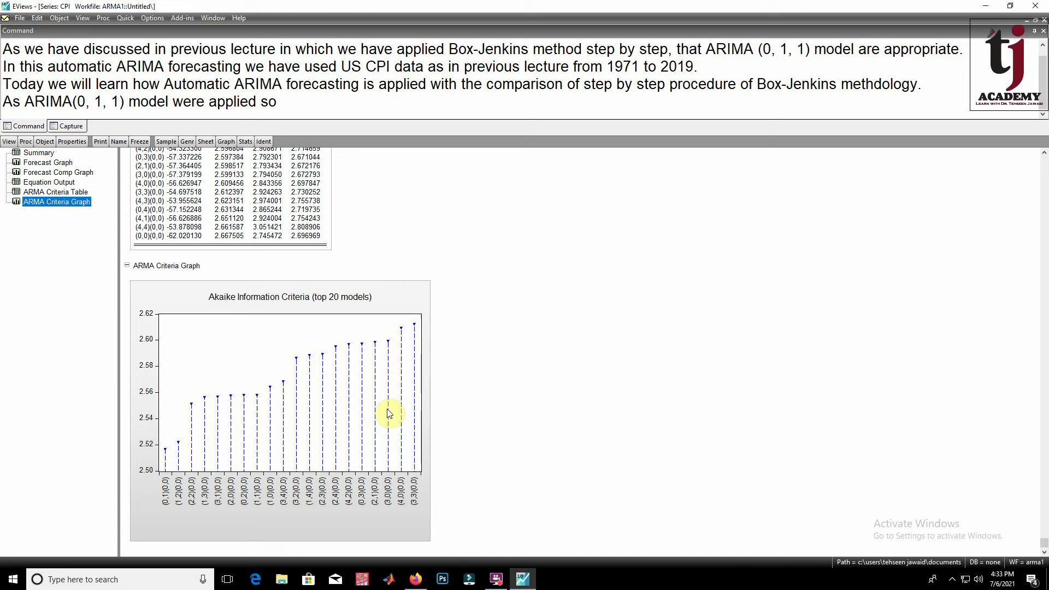
# Step: Restore and widen the CPI window beside the results table, revealing MA(1) coefficient 0.472489 and the Prob. column
pyautogui.click(1036, 19)
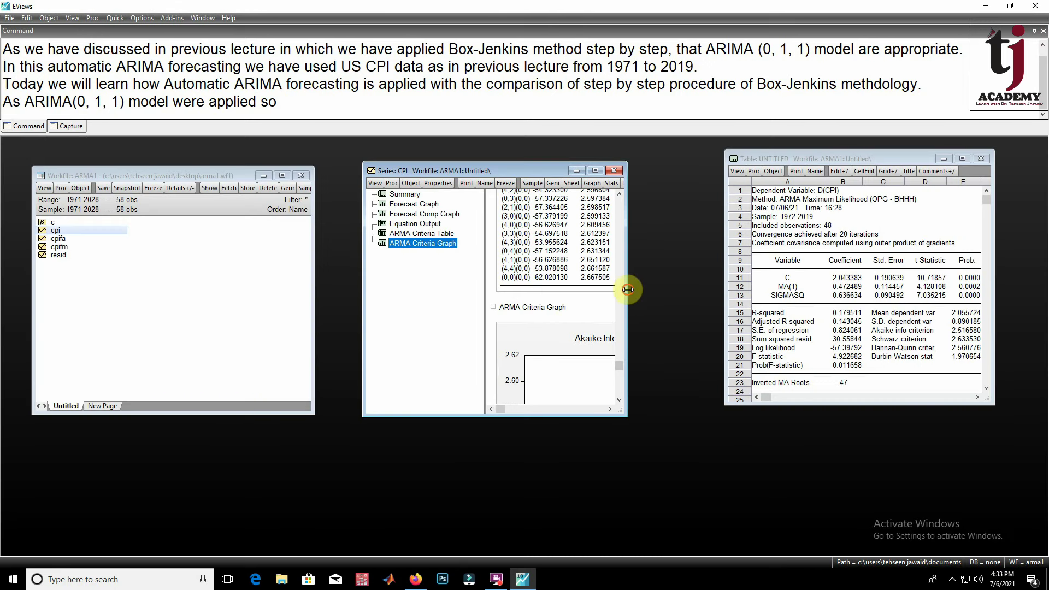
pyautogui.moveTo(626, 287); pyautogui.dragTo(710, 288)
pyautogui.scroll(10, 641, 316)
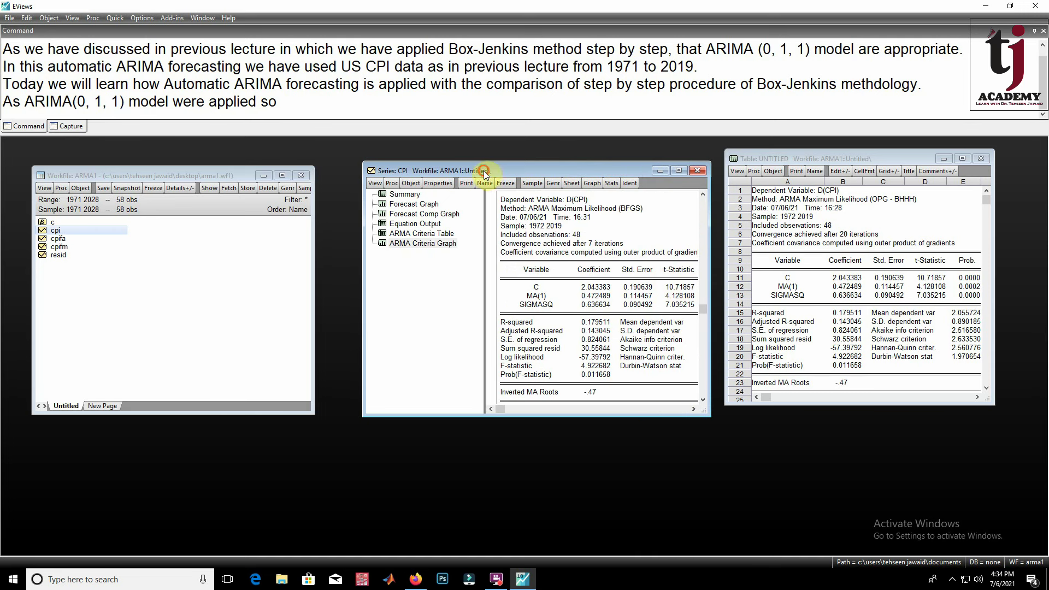
pyautogui.moveTo(480, 171); pyautogui.dragTo(409, 166)
pyautogui.moveTo(636, 240); pyautogui.dragTo(687, 240)
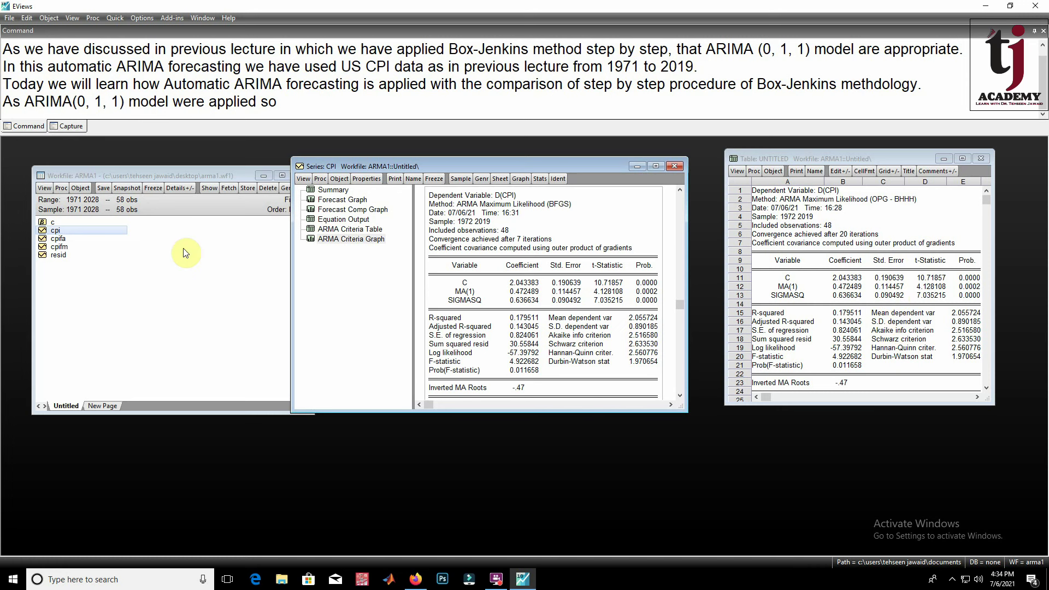
# Step: Open the series cpifa and cpifm together as a group
pyautogui.click(68, 238)
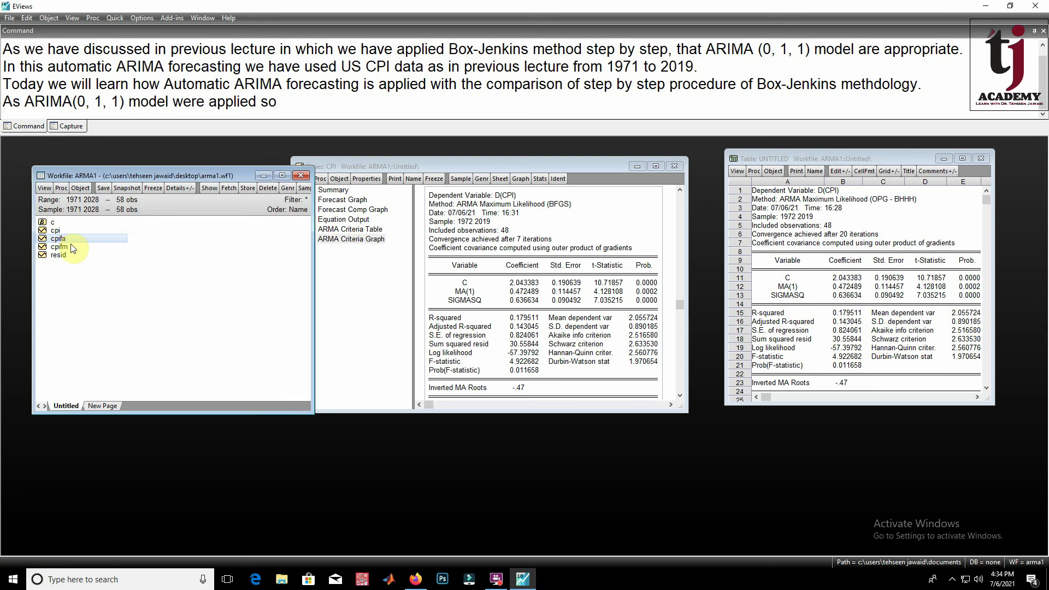
pyautogui.keyDown('ctrl'); pyautogui.click(71, 249); pyautogui.keyUp('ctrl')
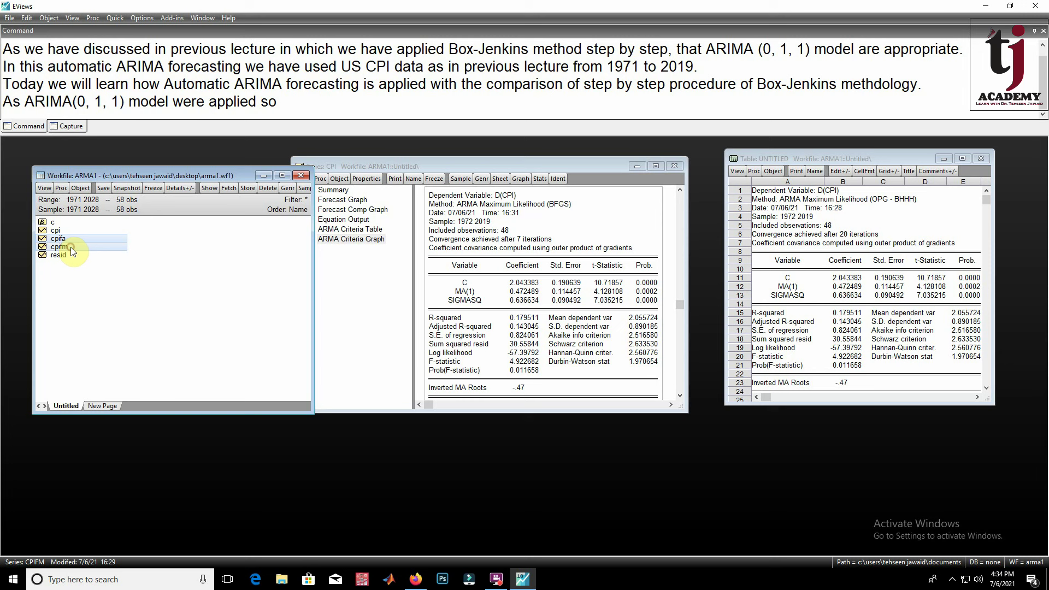
pyautogui.rightClick(74, 249)
pyautogui.moveTo(123, 252)
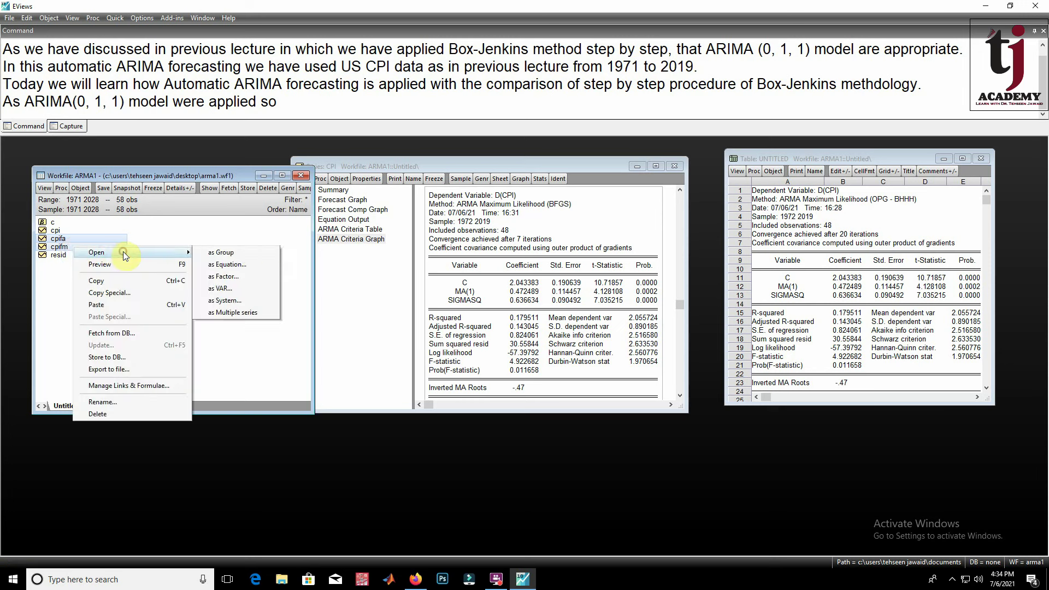
pyautogui.click(239, 253)
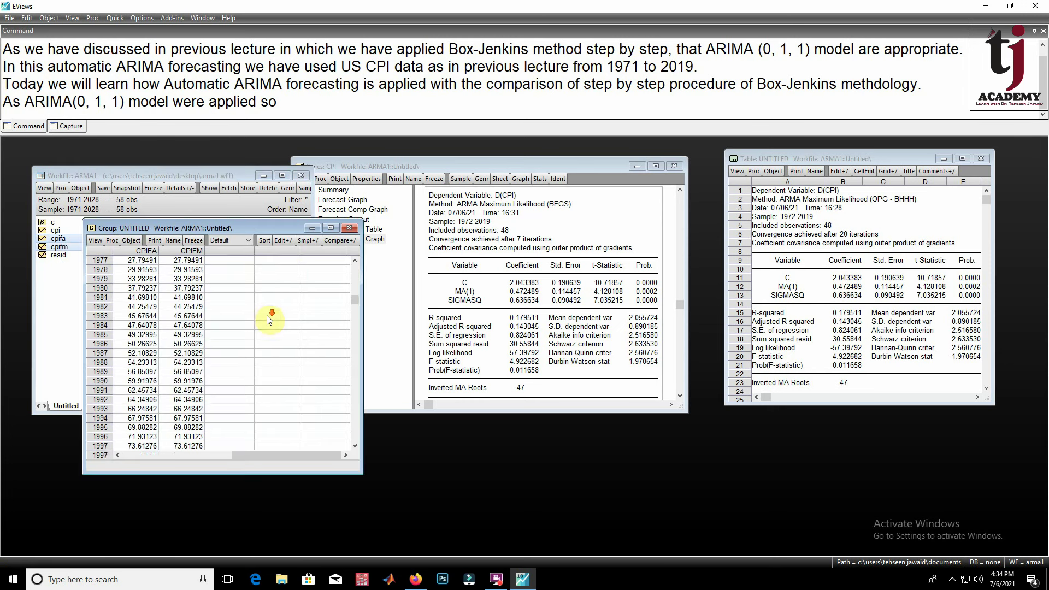
# Step: Compare the cpifa and cpifm forecasts for 2020–2028, identical from 119.1728 to 135.5199
pyautogui.scroll(-8, 273, 326)
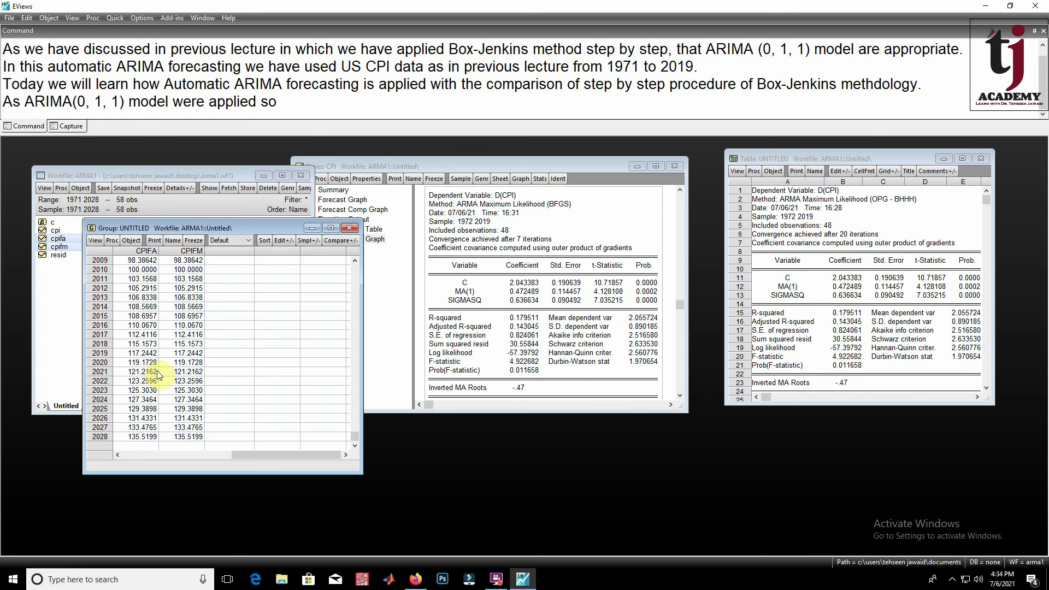
pyautogui.moveTo(152, 364); pyautogui.dragTo(152, 437)
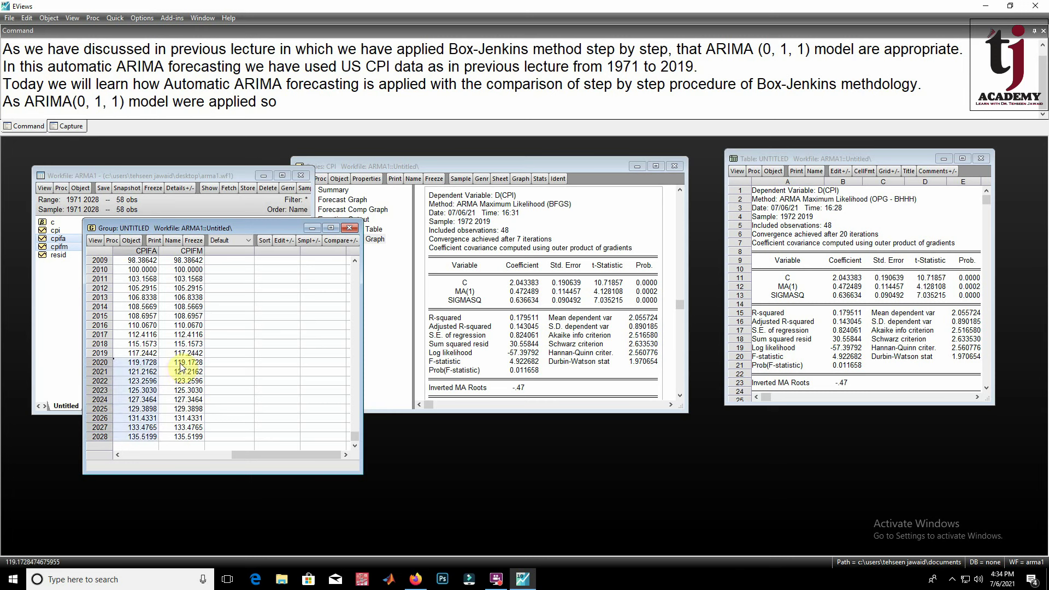
pyautogui.moveTo(181, 362); pyautogui.dragTo(184, 437)
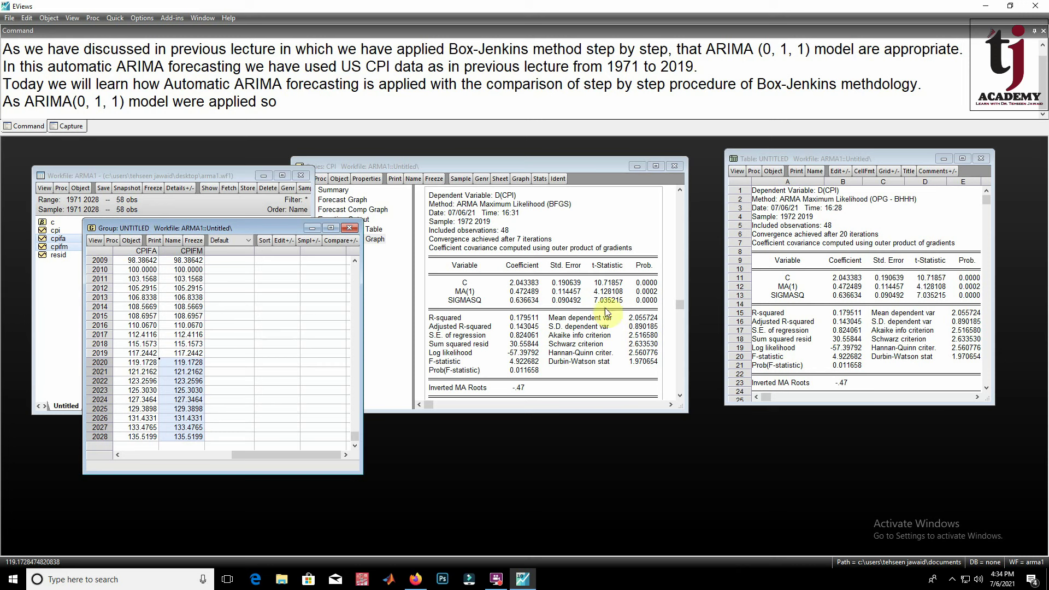
pyautogui.moveTo(260, 228); pyautogui.dragTo(272, 227)
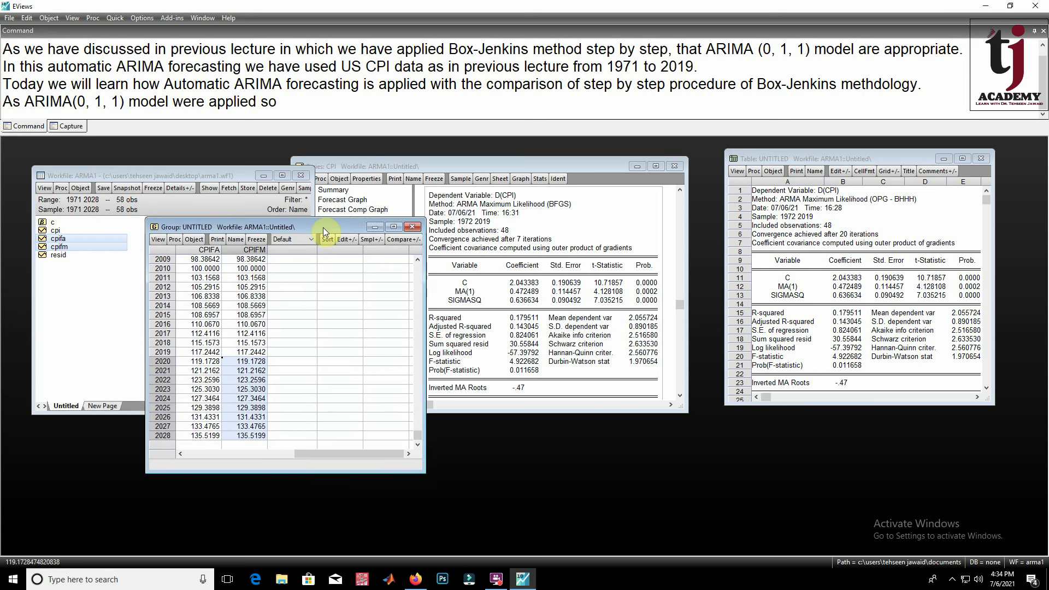
pyautogui.moveTo(323, 227); pyautogui.dragTo(329, 231)
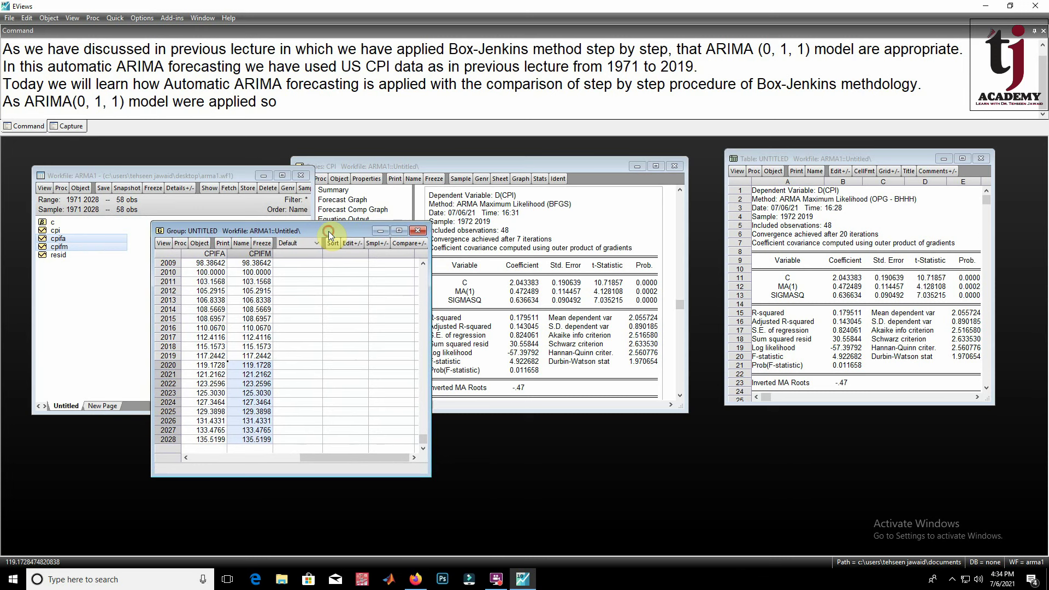